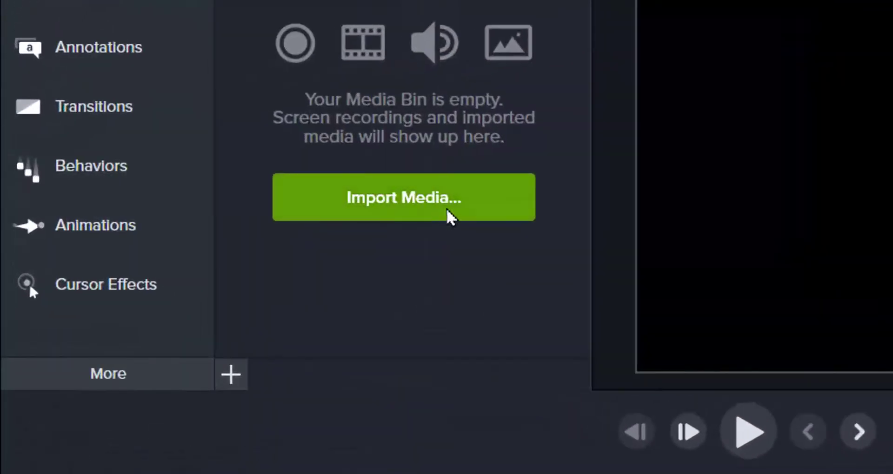
# Step: Import TEACHING 4 from Downloads, then delete it from the media bin again
pyautogui.click(407, 199)
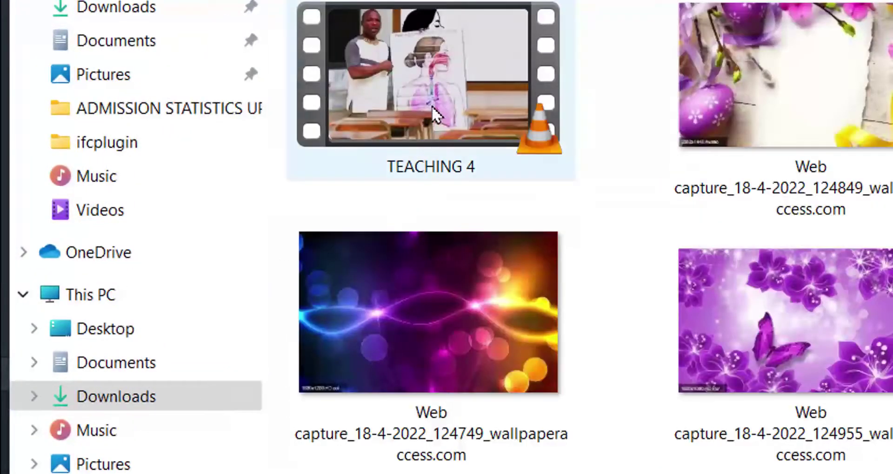
pyautogui.click(431, 79)
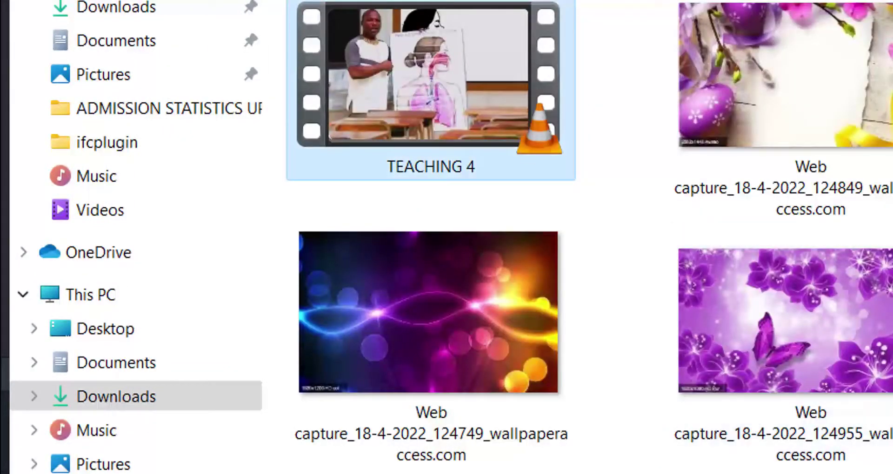
pyautogui.press('Return')
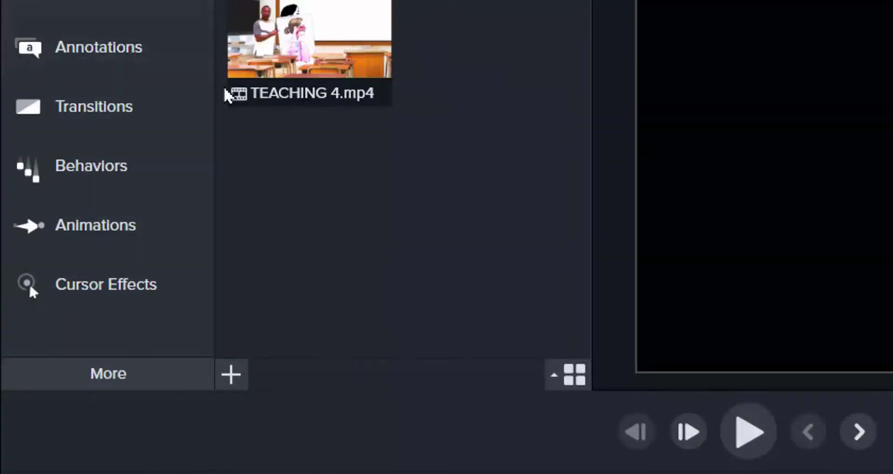
pyautogui.press('Delete')
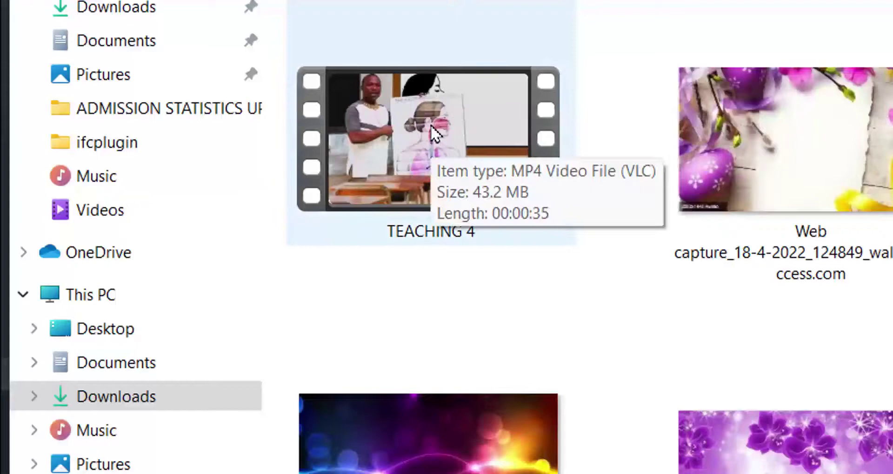
pyautogui.click(430, 125)
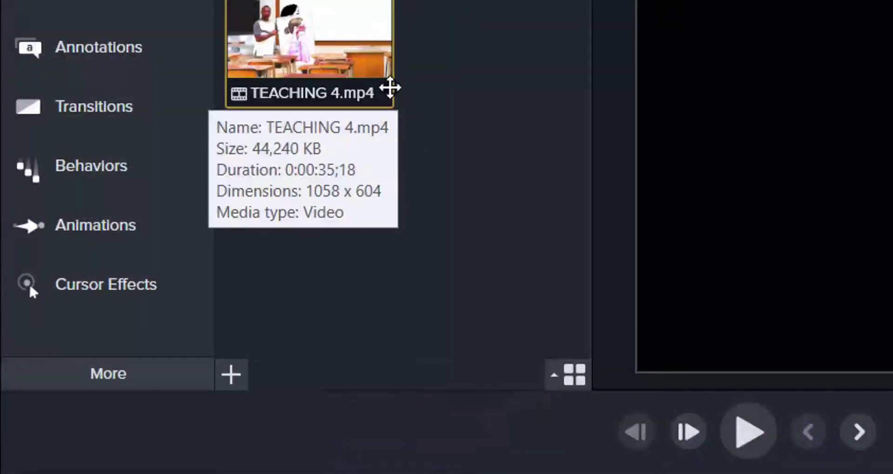
pyautogui.press('Delete')
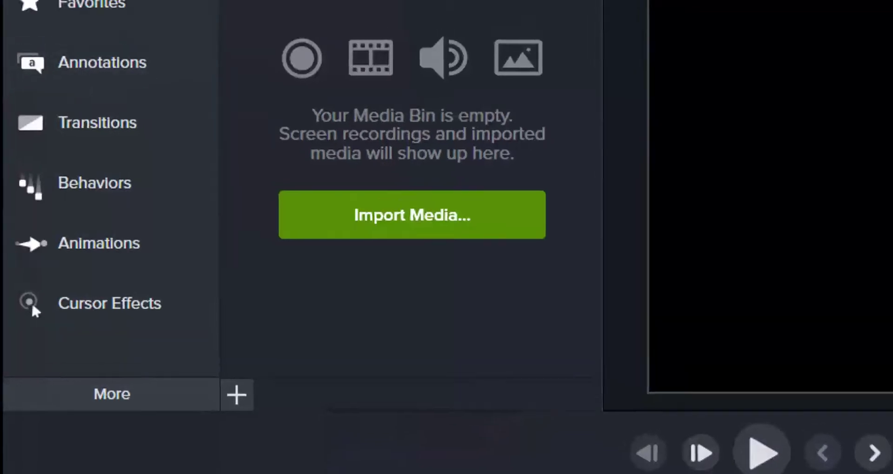
# Step: Re-import TEACHING 4.mp4 from Downloads through File > Import > Media
pyautogui.click(73, 5)
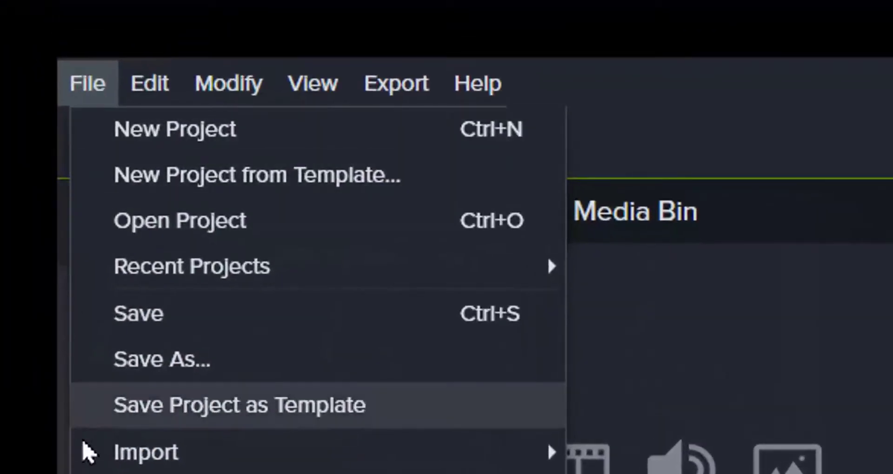
pyautogui.moveTo(104, 458)
pyautogui.click(659, 452)
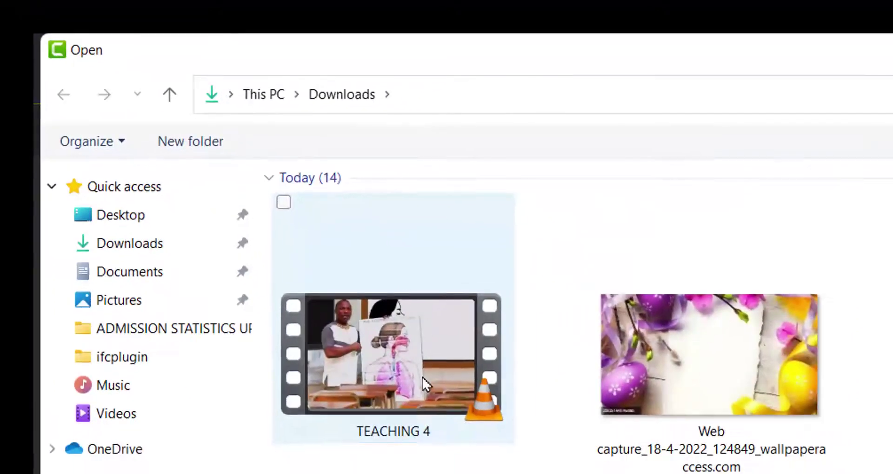
pyautogui.click(424, 384)
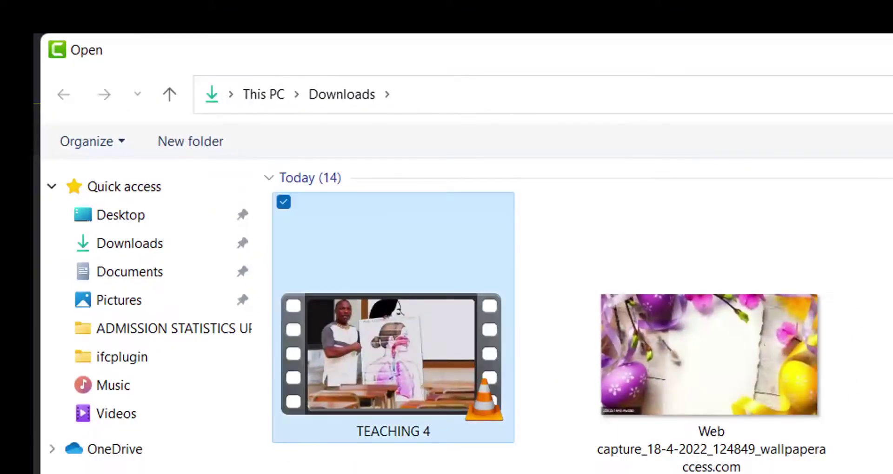
pyautogui.press('Return')
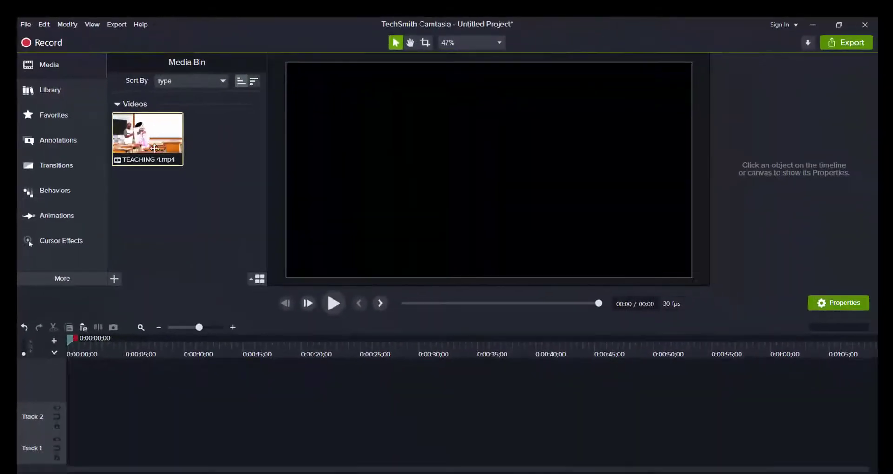
# Step: Place TEACHING 4.mp4 on Track 1 starting at 0:00:00;00
pyautogui.moveTo(155, 148); pyautogui.dragTo(65, 451)
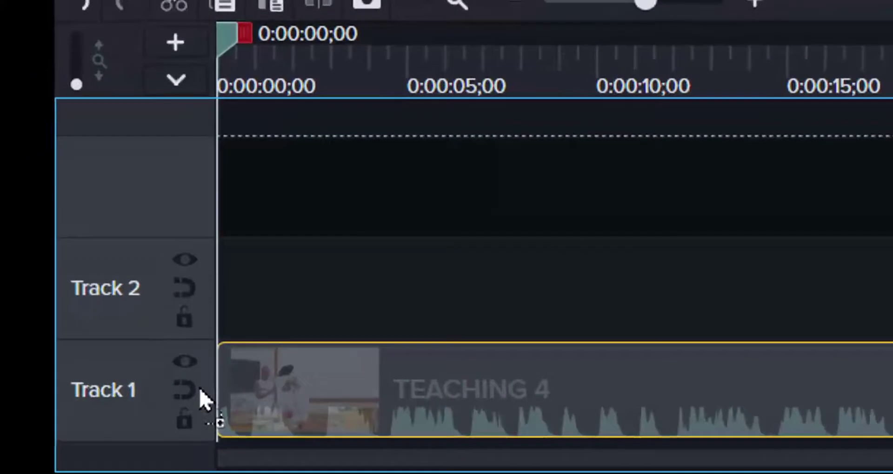
pyautogui.moveTo(205, 400); pyautogui.dragTo(191, 439)
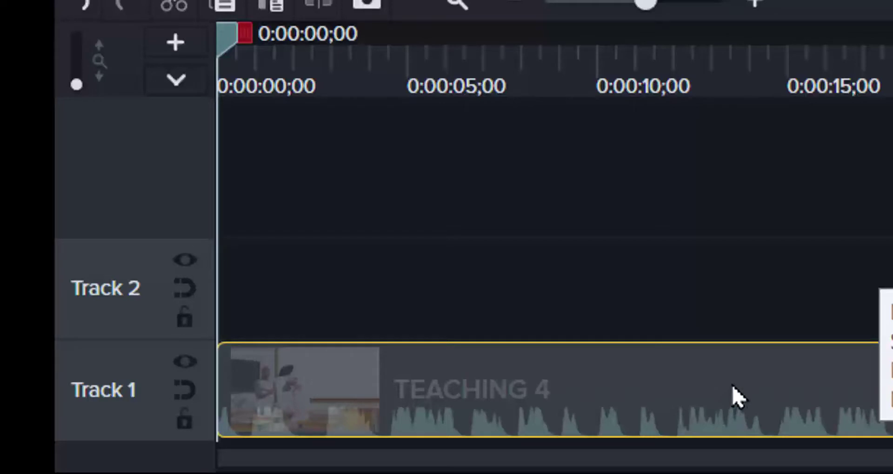
# Step: Separate TEACHING 4's audio from its video and raise the audio volume to about 271%
pyautogui.rightClick(739, 397)
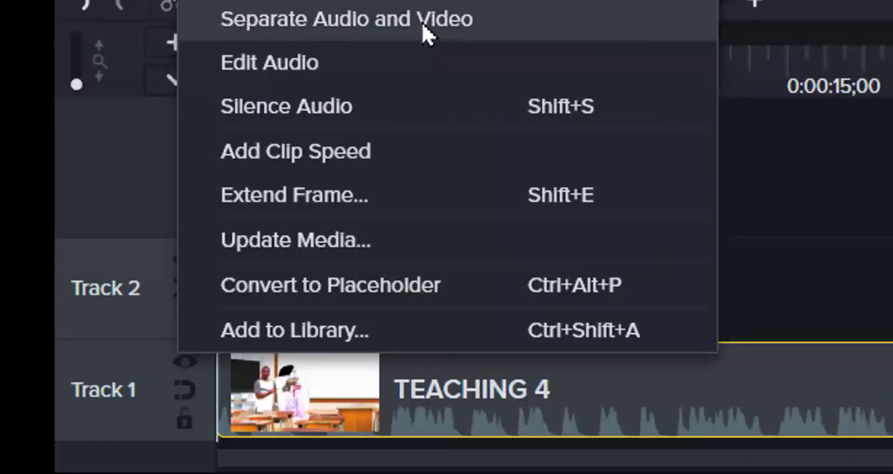
pyautogui.click(427, 33)
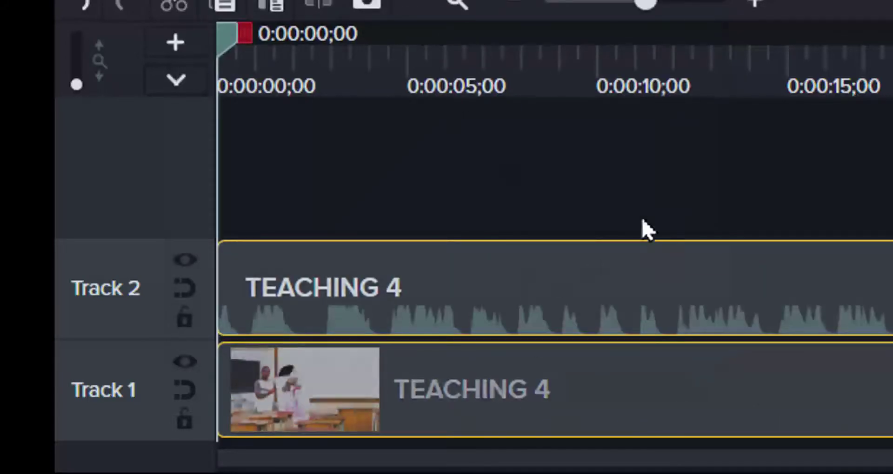
pyautogui.click(612, 279)
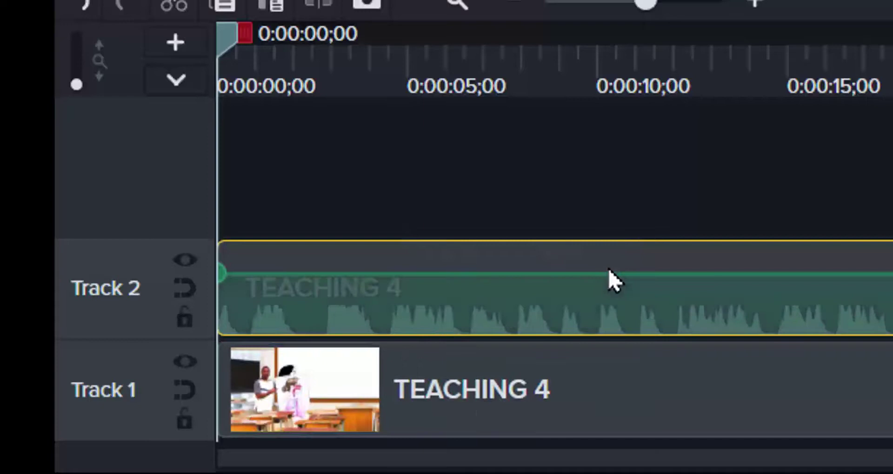
pyautogui.moveTo(609, 272); pyautogui.dragTo(612, 258)
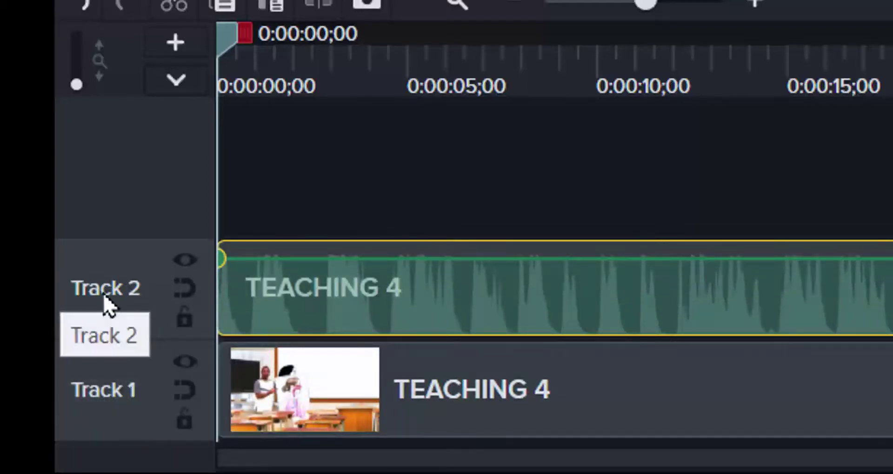
# Step: Return the audio to the start of Track 2 and shift the video later on Track 1
pyautogui.click(560, 399)
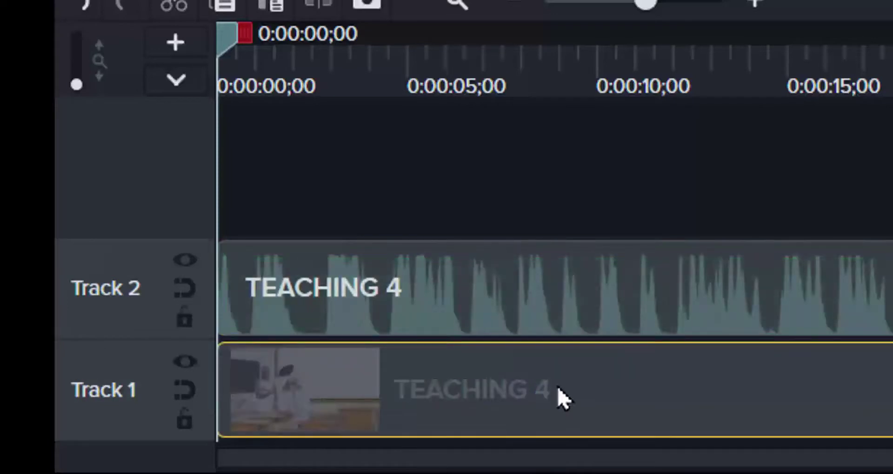
pyautogui.moveTo(499, 306); pyautogui.dragTo(892, 308)
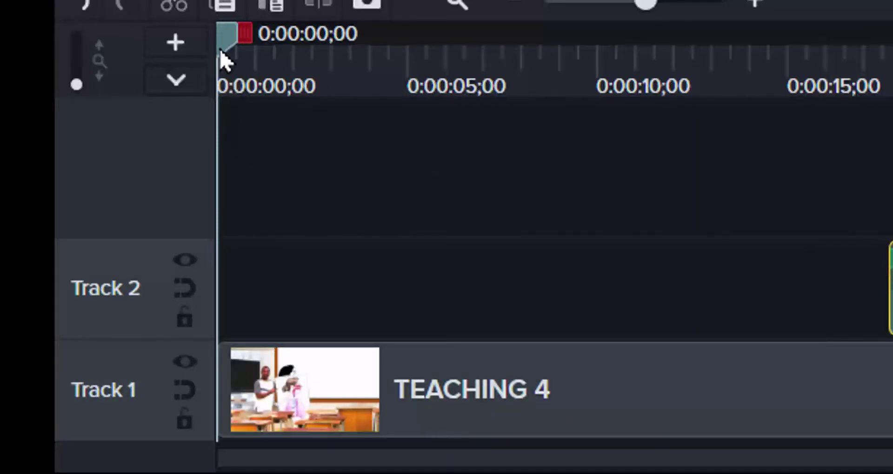
pyautogui.moveTo(223, 60); pyautogui.dragTo(176, 99)
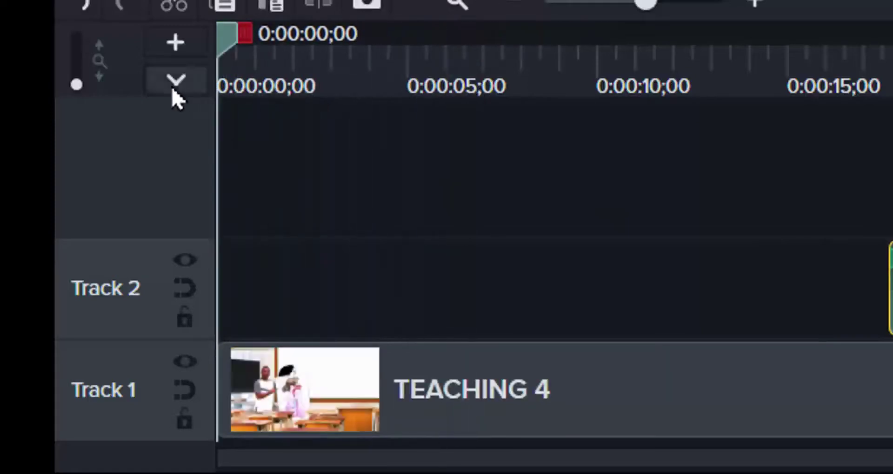
pyautogui.moveTo(891, 297); pyautogui.dragTo(235, 299)
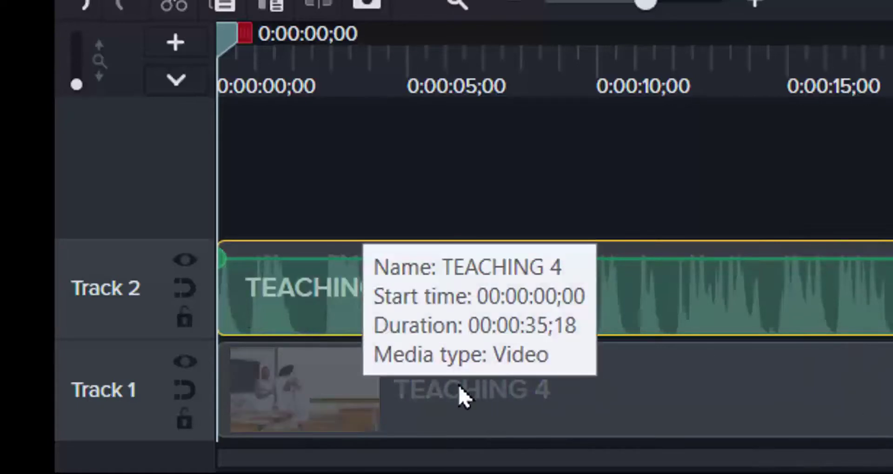
pyautogui.moveTo(359, 411); pyautogui.dragTo(892, 421)
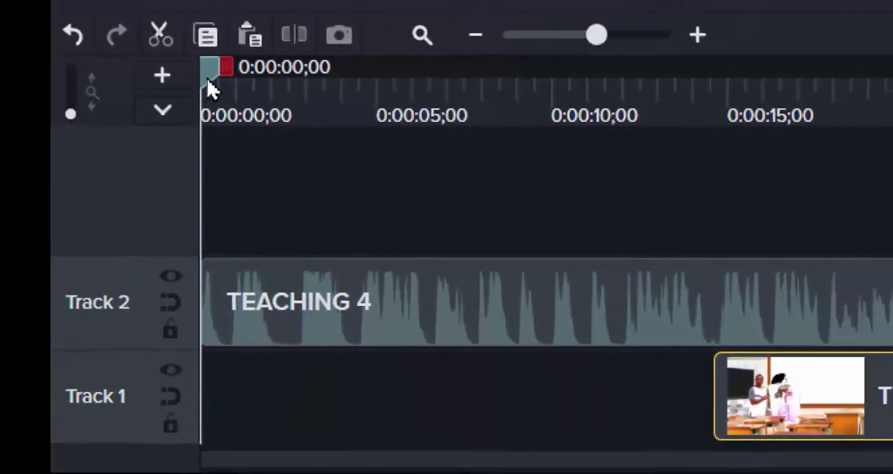
pyautogui.moveTo(221, 60); pyautogui.dragTo(471, 92)
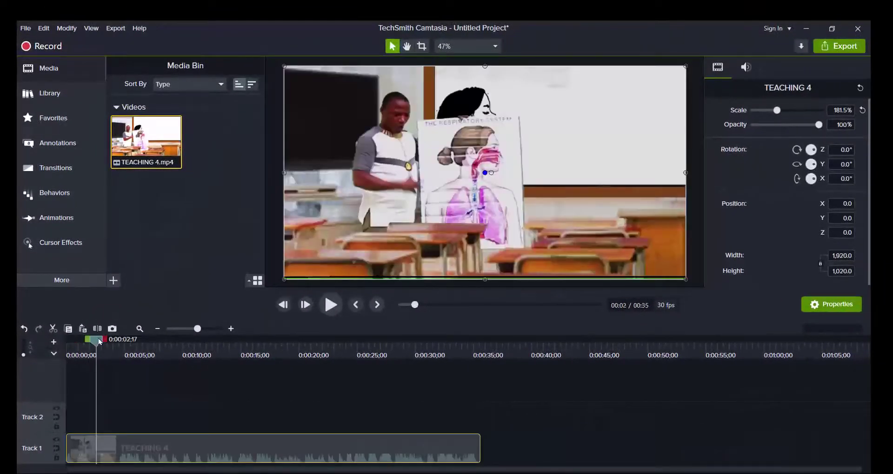
# Step: Scrub and play through the video, pausing at 0:00:18;22, then return to about 0:00:14;23
pyautogui.moveTo(100, 342); pyautogui.dragTo(338, 353)
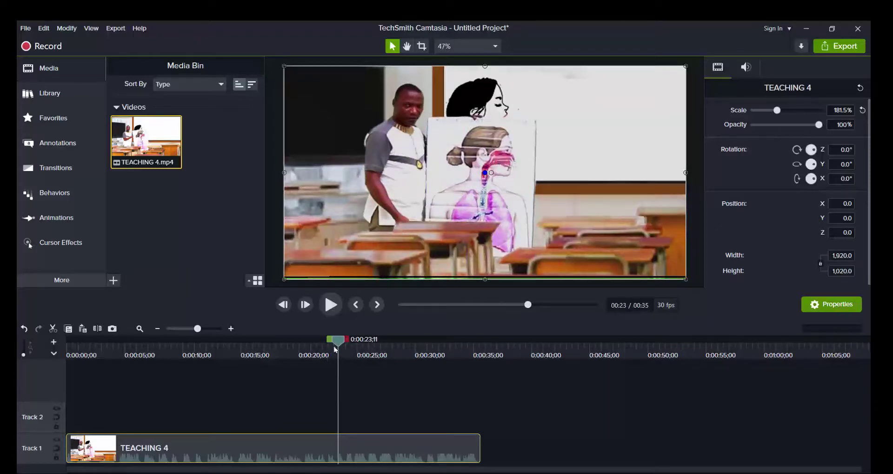
pyautogui.moveTo(338, 344); pyautogui.dragTo(207, 345)
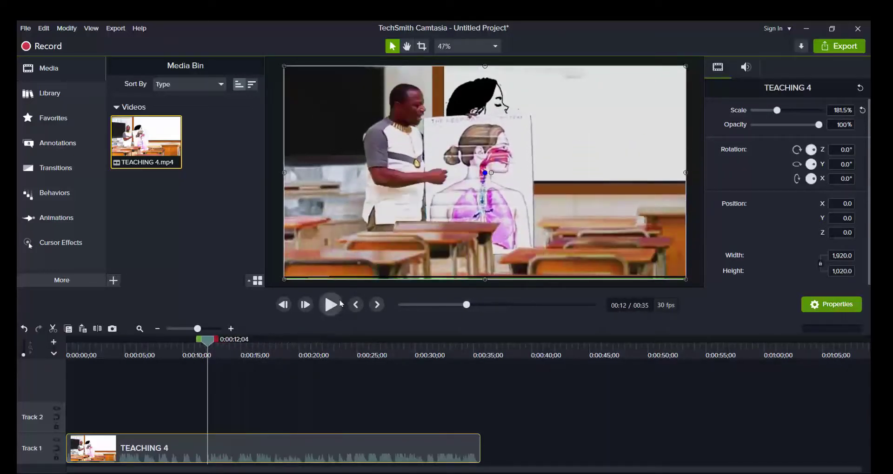
pyautogui.click(340, 304)
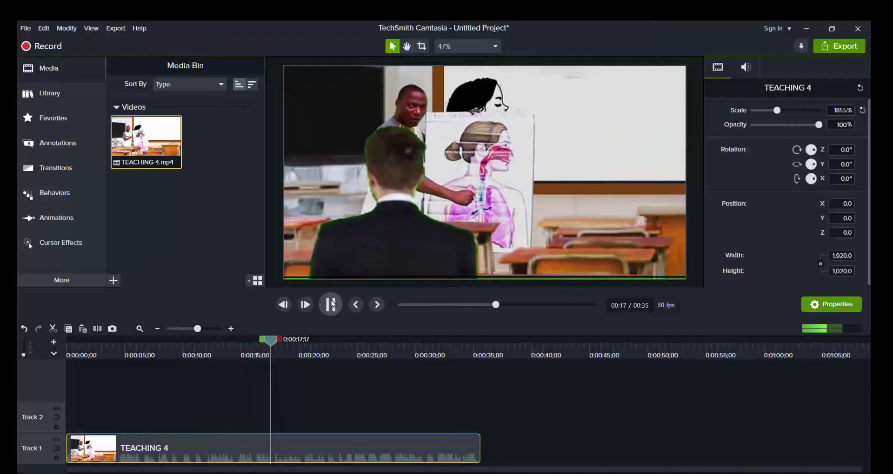
pyautogui.click(332, 305)
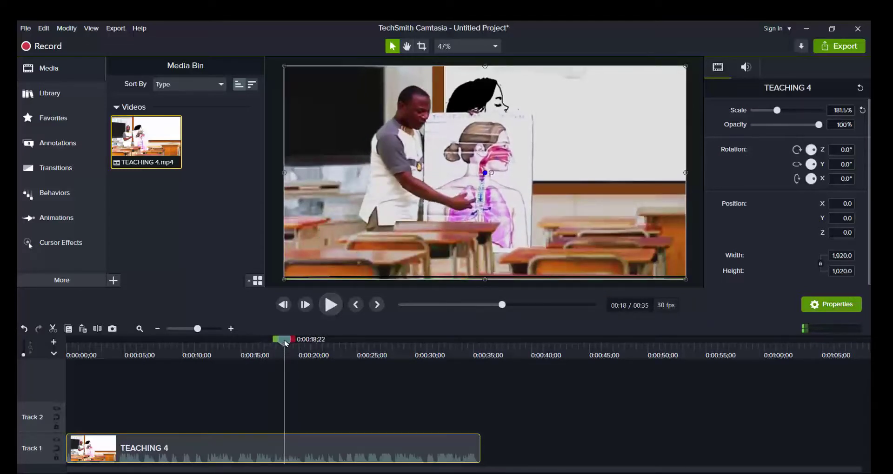
pyautogui.moveTo(286, 343); pyautogui.dragTo(237, 345)
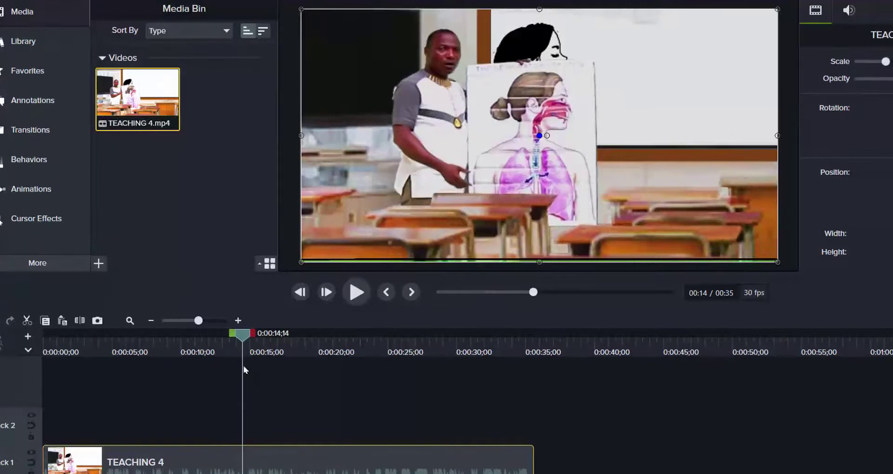
# Step: Ripple-delete the range from 0:00:14;14 to 0:00:16;14 out of the clip
pyautogui.moveTo(253, 334); pyautogui.dragTo(306, 335)
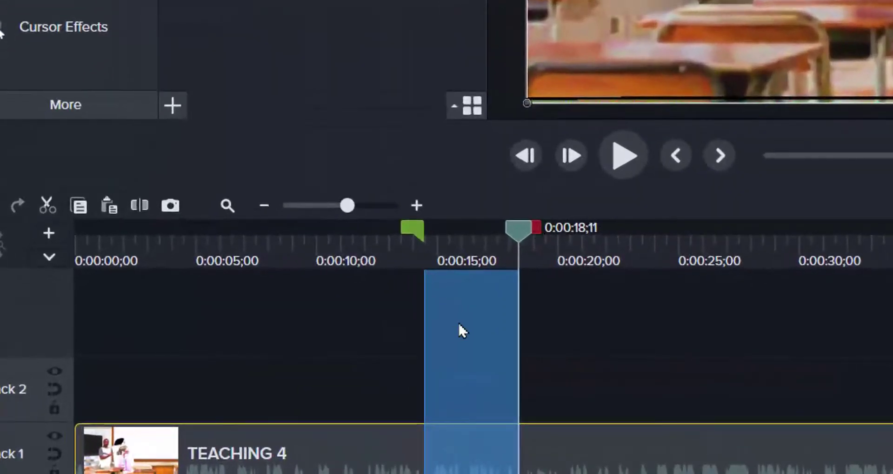
pyautogui.rightClick(469, 334)
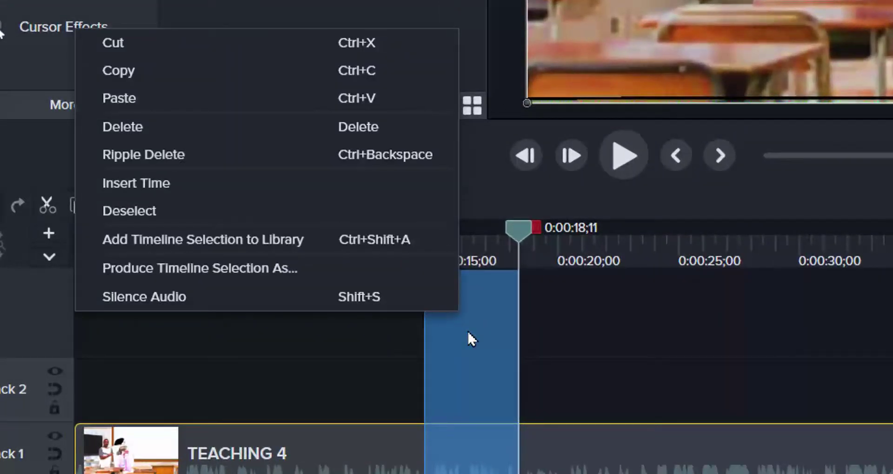
pyautogui.click(158, 148)
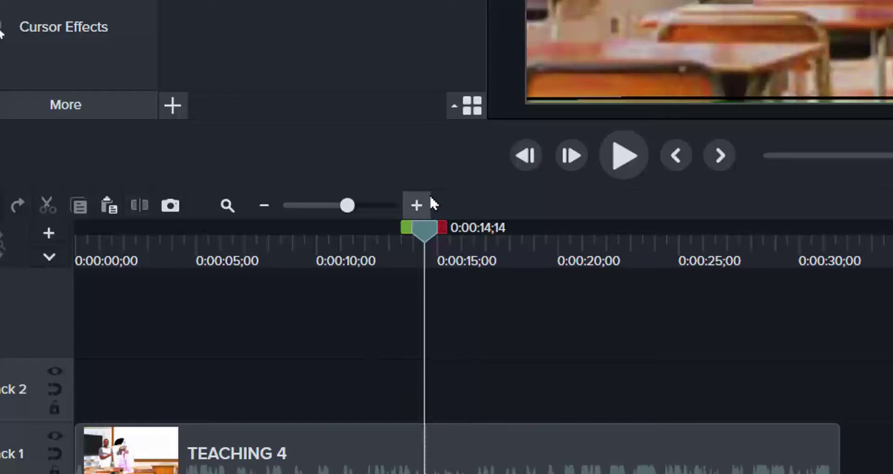
# Step: Scrub around the 14–15 second mark to check the cut
pyautogui.click(465, 440)
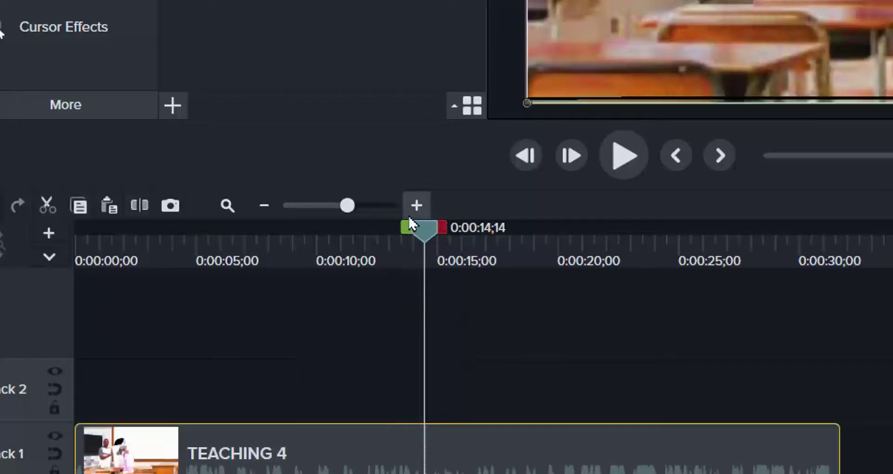
pyautogui.moveTo(427, 232); pyautogui.dragTo(383, 236)
pyautogui.moveTo(330, 261); pyautogui.dragTo(372, 282)
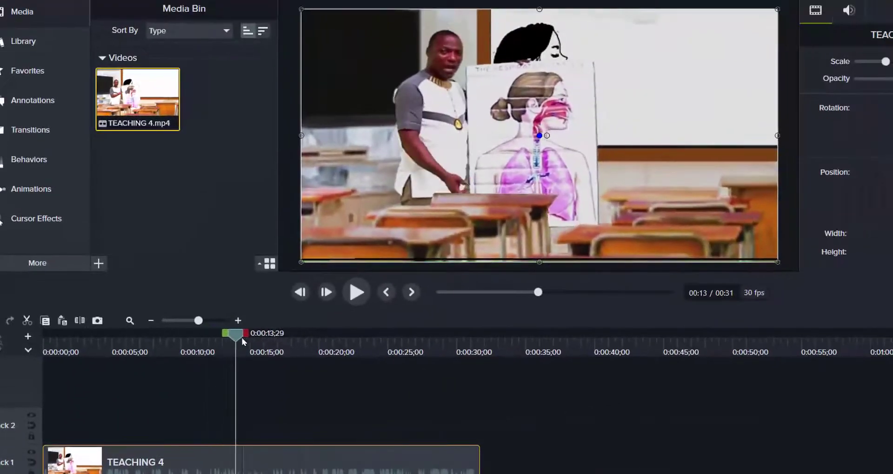
pyautogui.moveTo(246, 348); pyautogui.dragTo(210, 348)
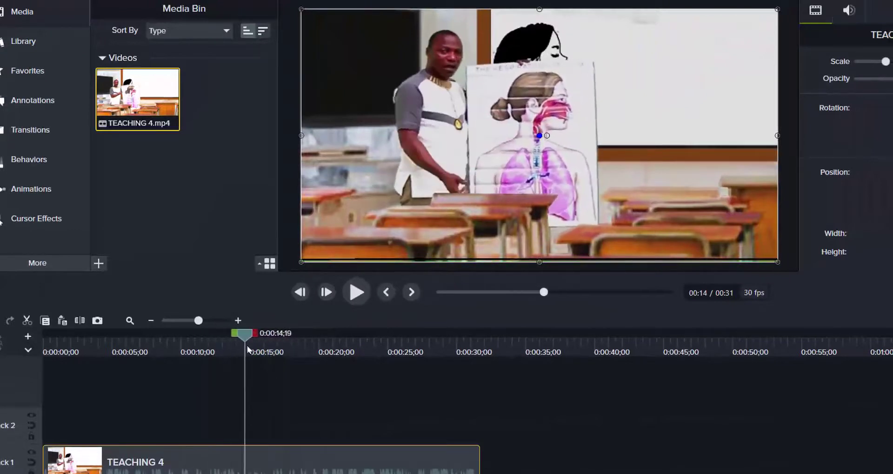
pyautogui.moveTo(248, 350); pyautogui.dragTo(264, 359)
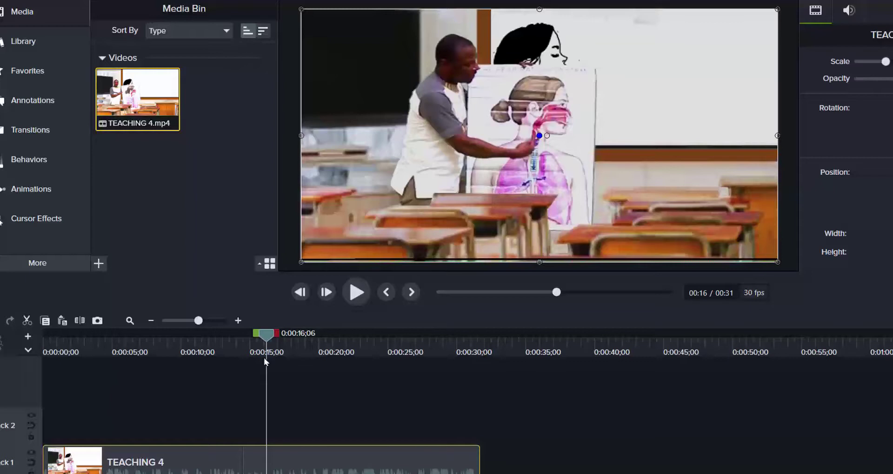
# Step: Shift TEACHING 4 slightly later and place a white ABC callout at the start of Track 2
pyautogui.moveTo(264, 359); pyautogui.dragTo(45, 339)
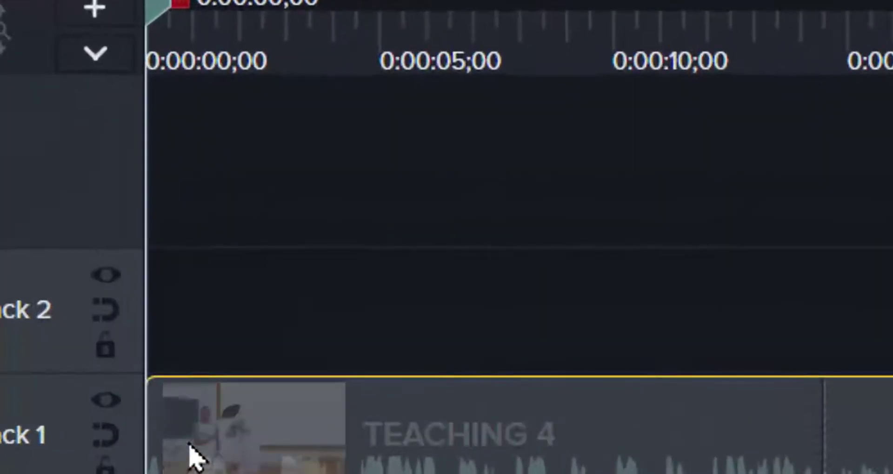
pyautogui.moveTo(196, 442); pyautogui.dragTo(245, 443)
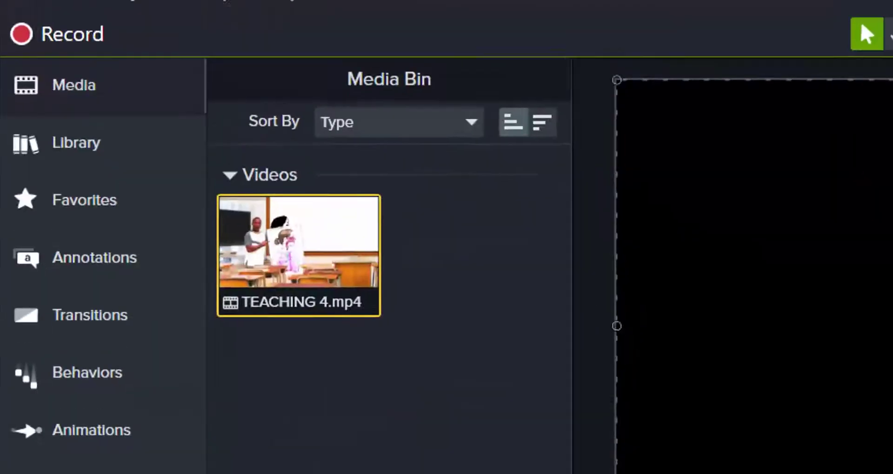
pyautogui.click(63, 279)
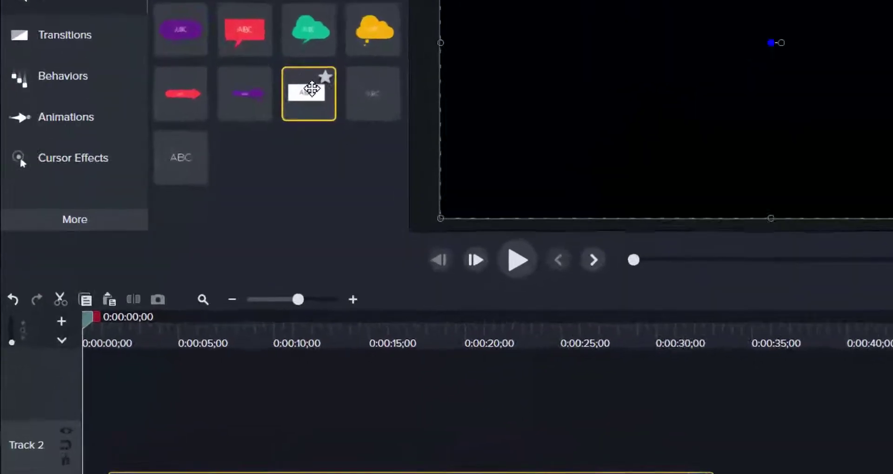
pyautogui.moveTo(213, 210); pyautogui.dragTo(81, 459)
pyautogui.moveTo(147, 389); pyautogui.dragTo(102, 419)
# Step: Trim the callout to about one second and stretch it to fill the whole frame
pyautogui.moveTo(208, 381); pyautogui.dragTo(136, 453)
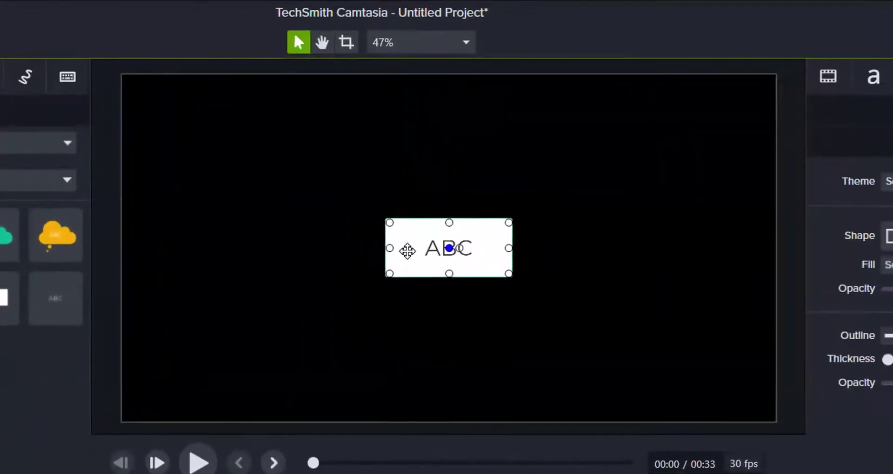
pyautogui.moveTo(374, 287); pyautogui.dragTo(130, 422)
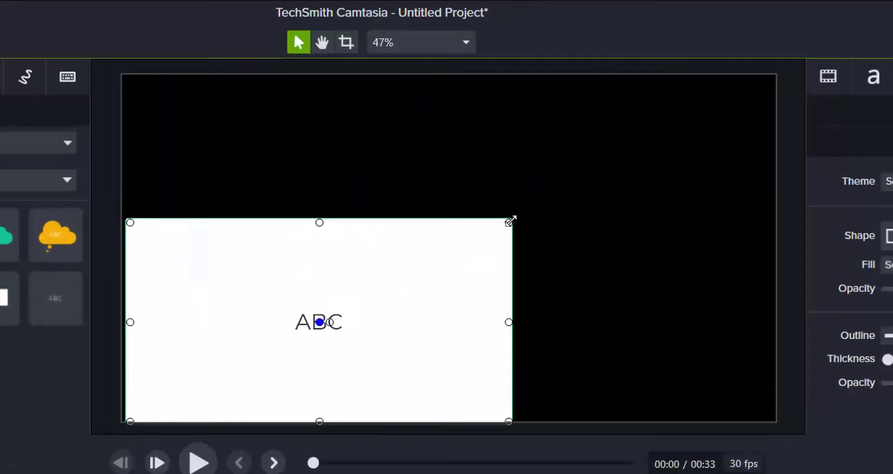
pyautogui.moveTo(510, 221); pyautogui.dragTo(773, 70)
# Step: Type LESSON ON SOCIAL DISTANCING into the callout, make it bold, and play it back
pyautogui.doubleClick(463, 243)
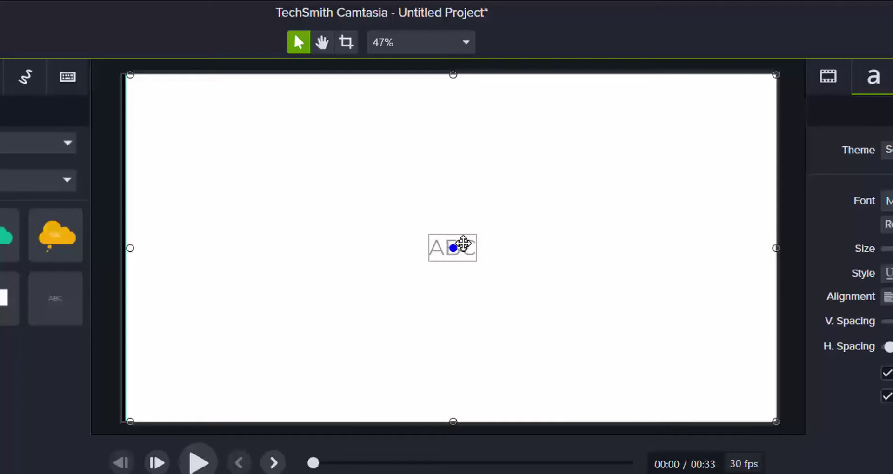
pyautogui.write('LeSSON')
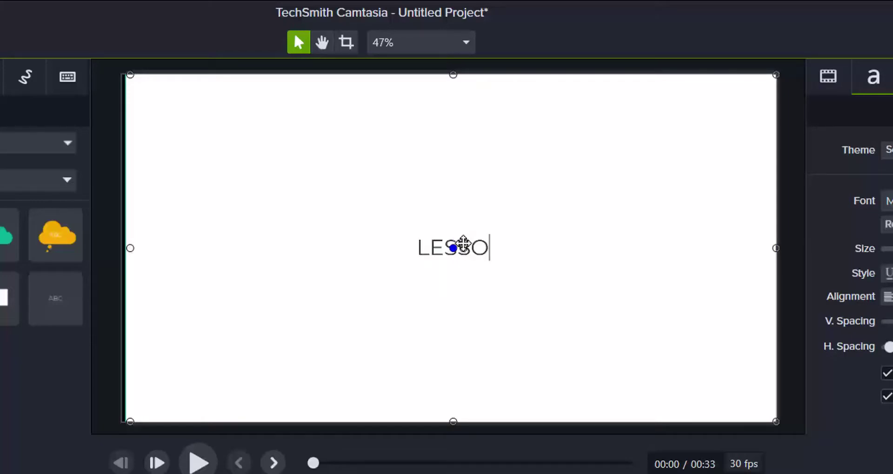
pyautogui.write(' ON ')
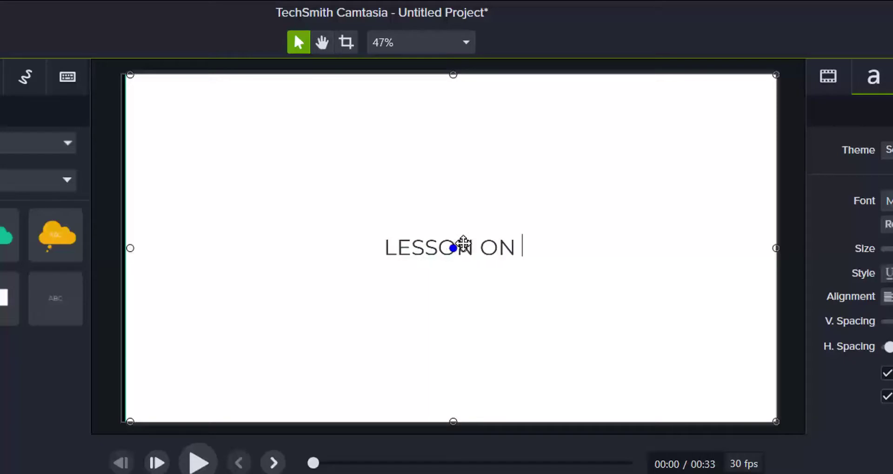
pyautogui.write('SOCIS')
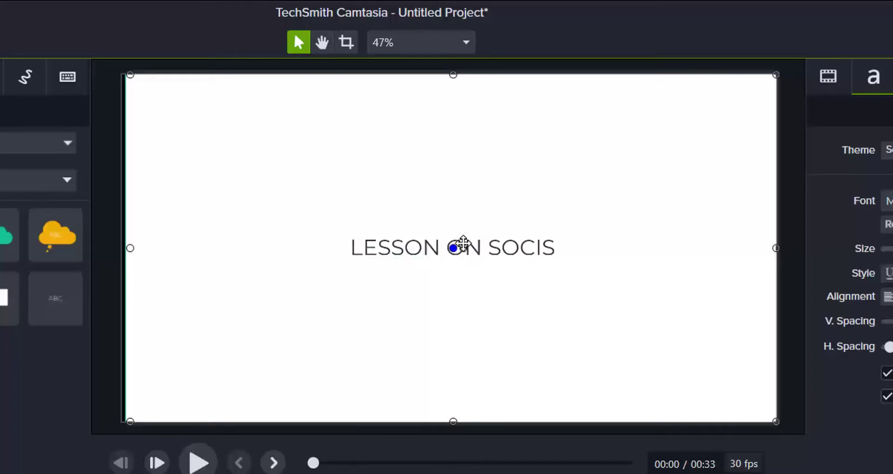
pyautogui.press('BackSpace')
pyautogui.write('A')
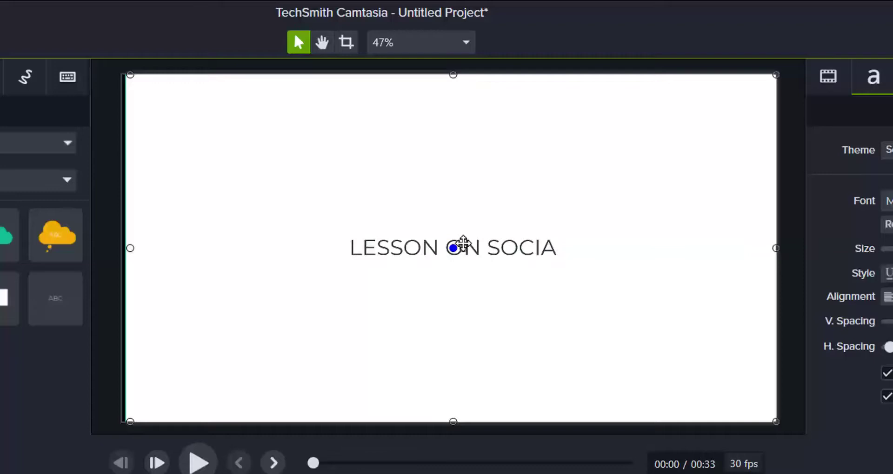
pyautogui.write('L')
pyautogui.write(' DI')
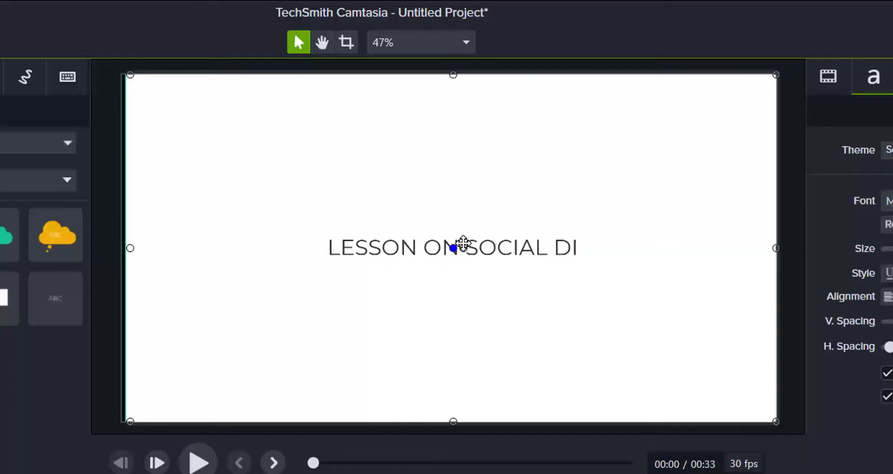
pyautogui.write('STANCING')
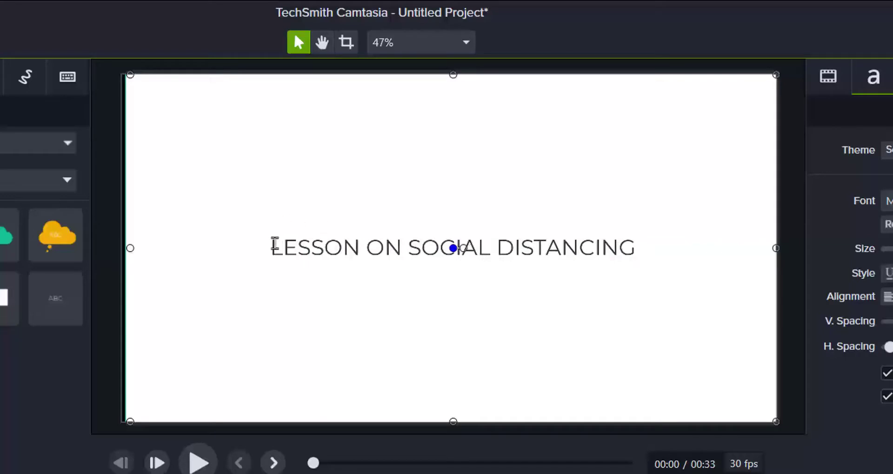
pyautogui.moveTo(274, 246); pyautogui.dragTo(680, 227)
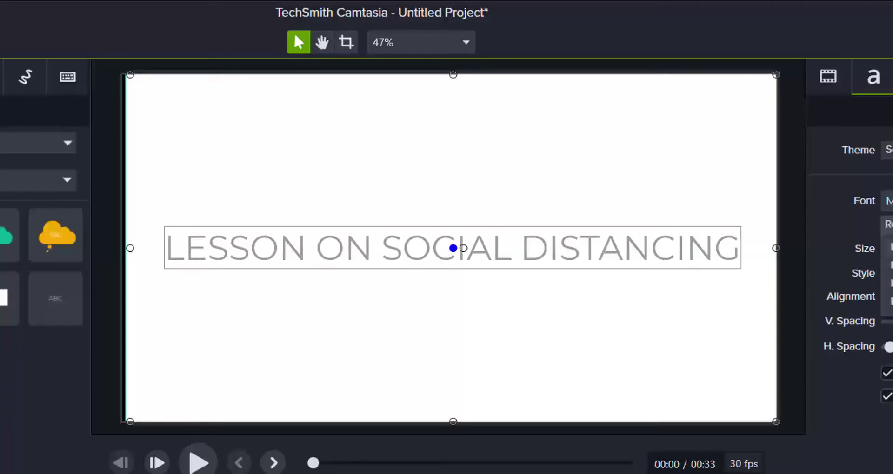
pyautogui.hotkey('ctrl', 'b')
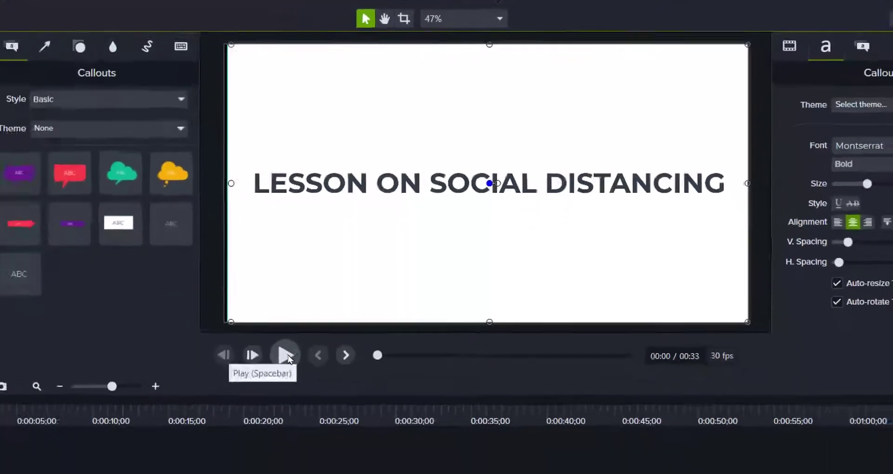
pyautogui.click(198, 463)
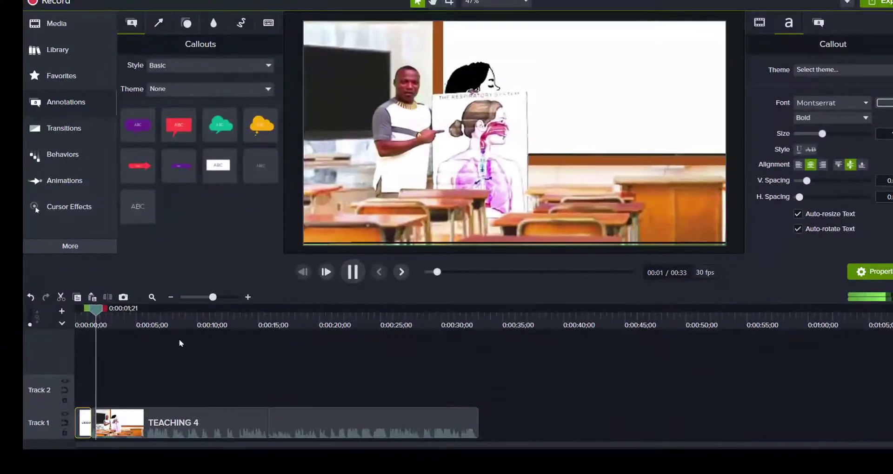
# Step: Stop playback, push the classroom clip later and extend the title card to about 3.5 seconds
pyautogui.press('space')
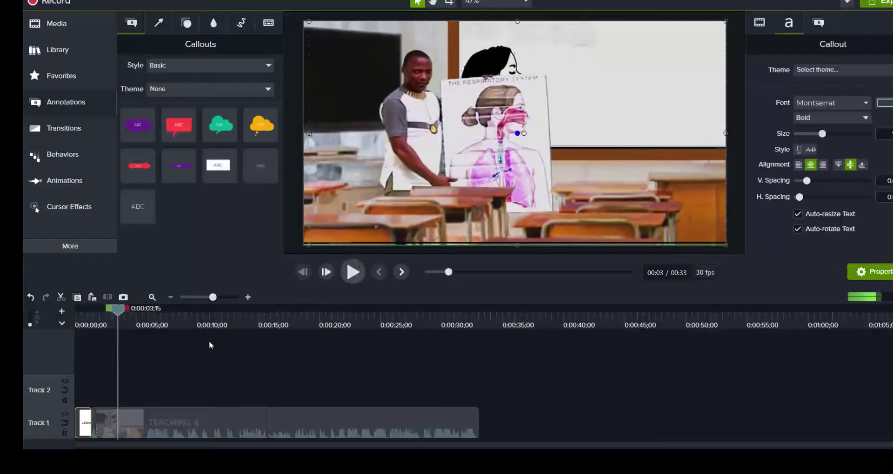
pyautogui.moveTo(115, 425); pyautogui.dragTo(151, 426)
pyautogui.moveTo(92, 425); pyautogui.dragTo(126, 430)
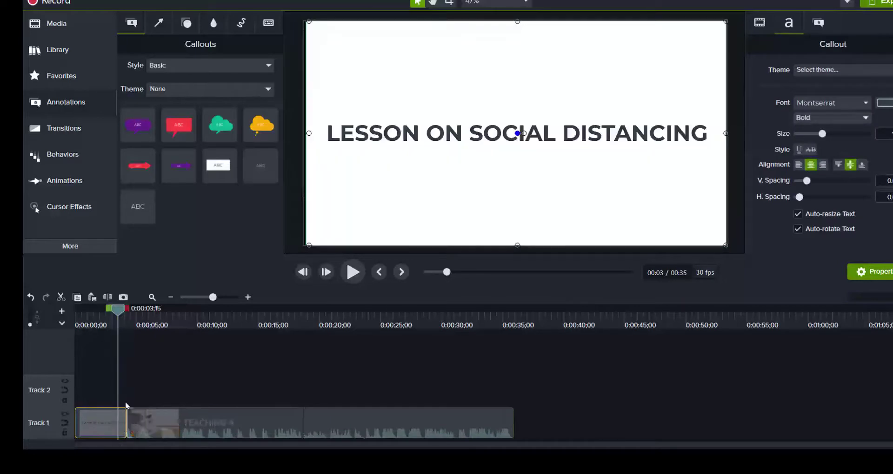
# Step: Play from the start to check the title card leads into the classroom footage
pyautogui.moveTo(117, 315); pyautogui.dragTo(75, 318)
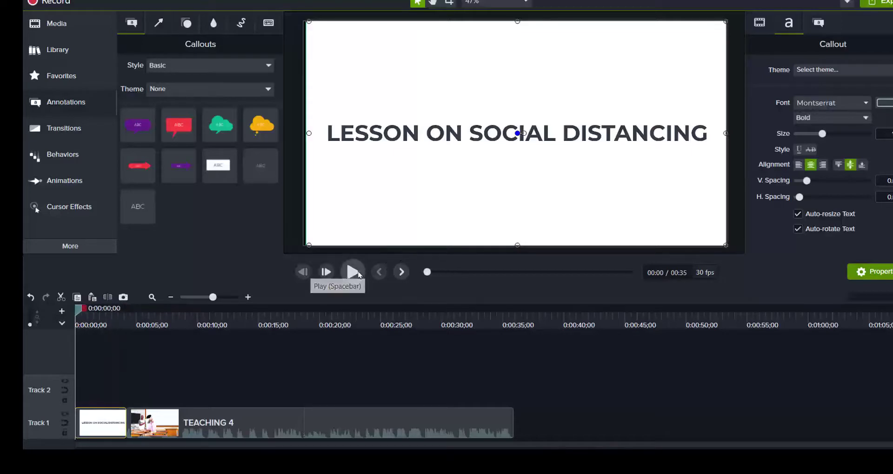
pyautogui.click(353, 274)
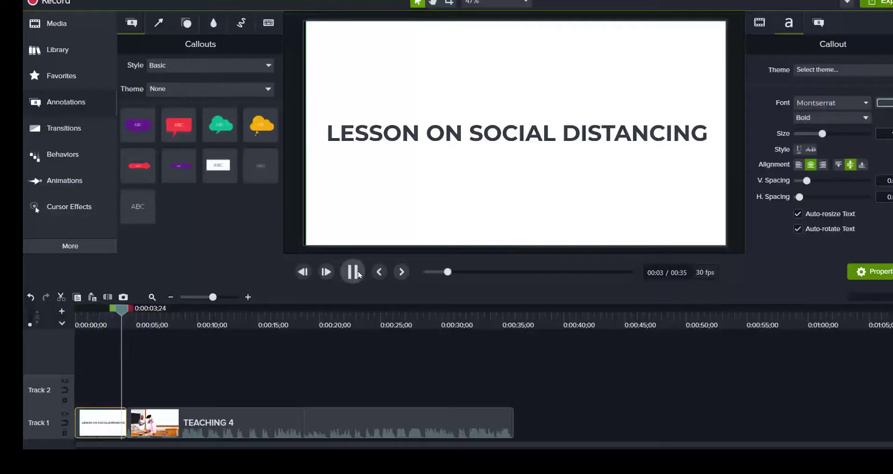
pyautogui.click(358, 274)
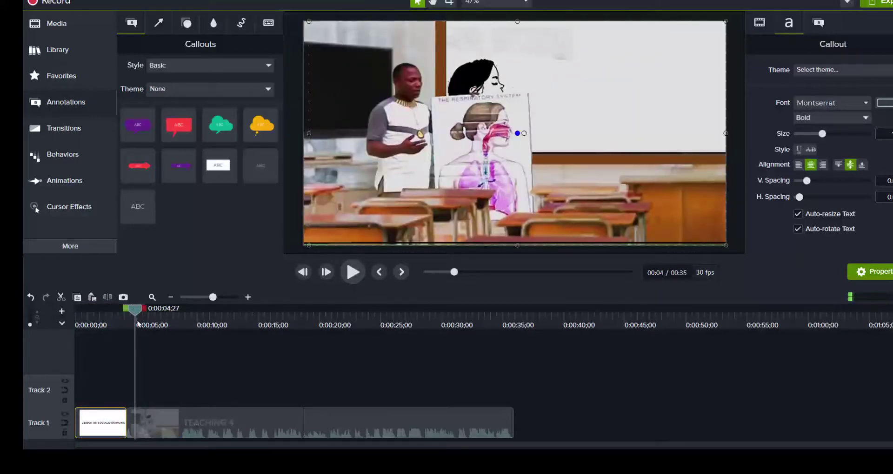
pyautogui.moveTo(136, 319)
pyautogui.mouseDown()
pyautogui.moveTo(109, 311)
pyautogui.moveTo(138, 314)
pyautogui.mouseUp()
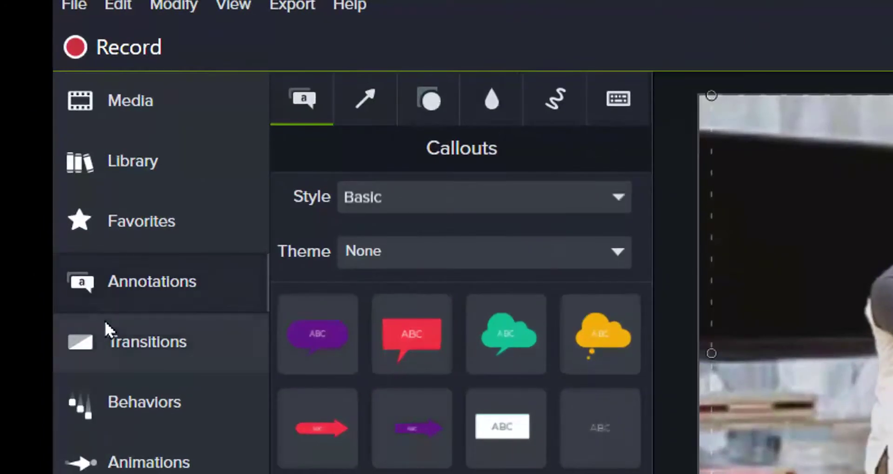
# Step: Add a Checkerboard transition between the title card and TEACHING 4 and preview it
pyautogui.click(114, 338)
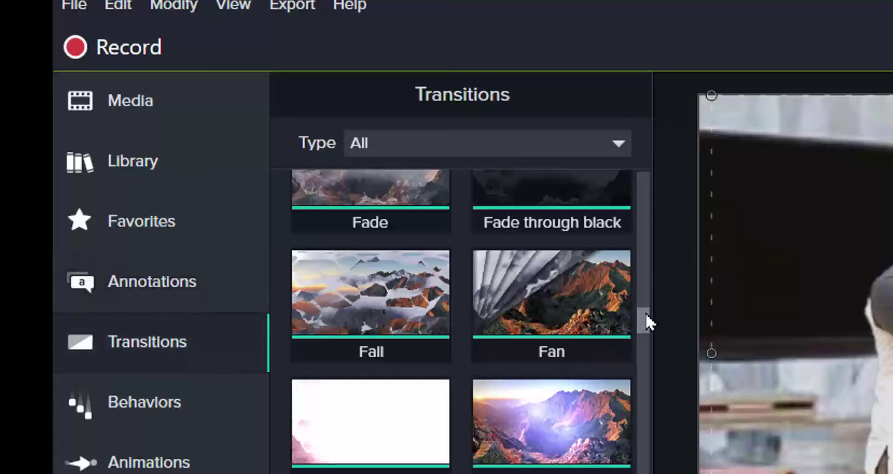
pyautogui.moveTo(646, 314)
pyautogui.mouseDown()
pyautogui.moveTo(659, 361)
pyautogui.moveTo(654, 184)
pyautogui.moveTo(656, 230)
pyautogui.mouseUp()
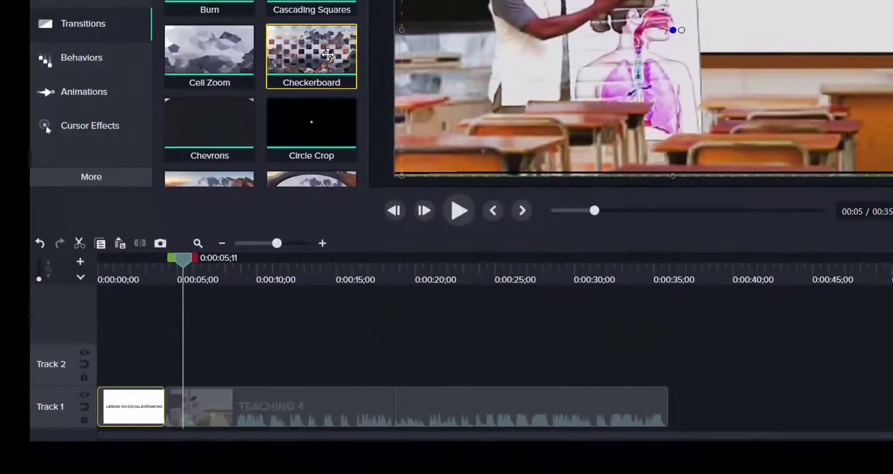
pyautogui.moveTo(327, 55); pyautogui.dragTo(170, 407)
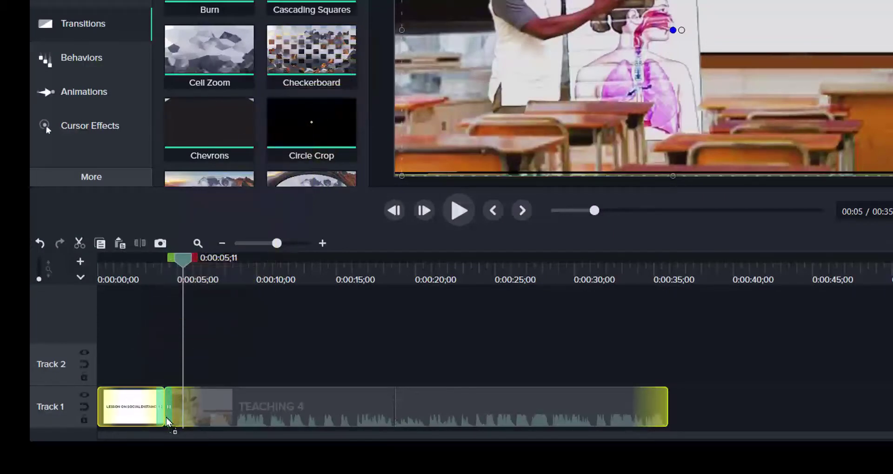
pyautogui.moveTo(166, 417); pyautogui.dragTo(174, 423)
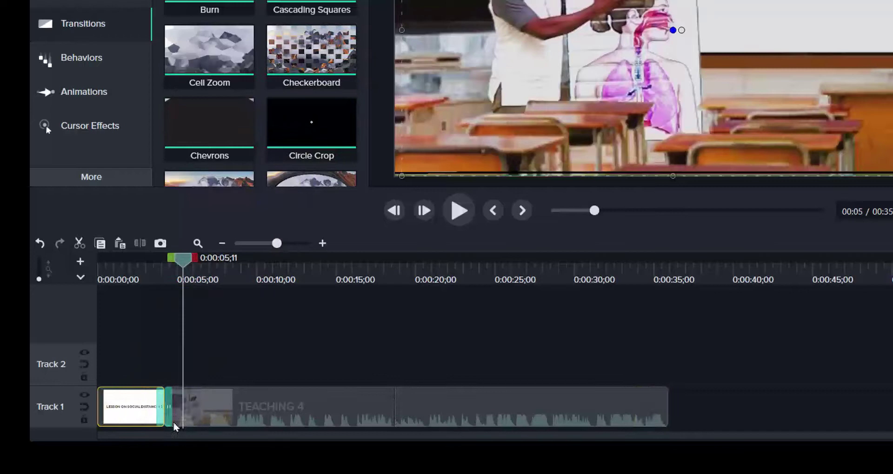
pyautogui.click(156, 271)
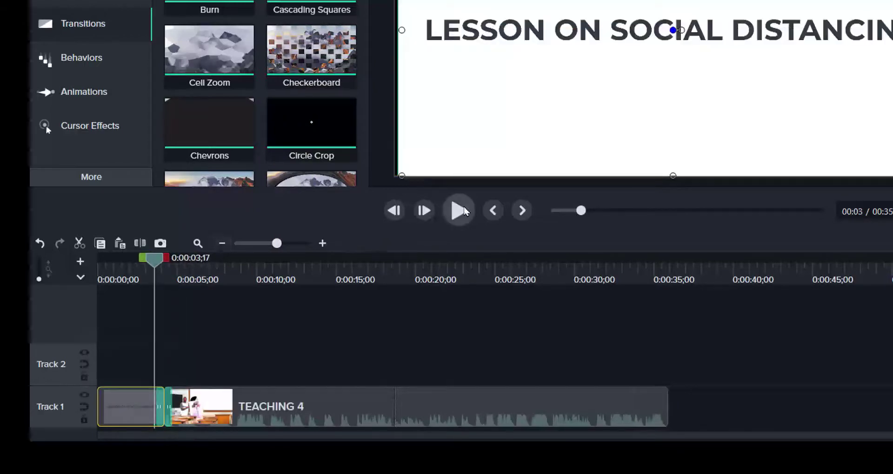
pyautogui.click(459, 211)
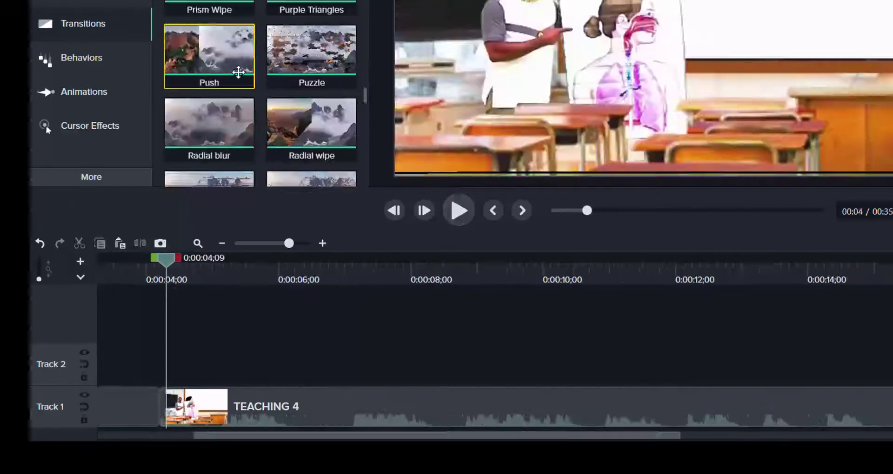
# Step: Add a Push transition at TEACHING 4's start and replay the preview
pyautogui.moveTo(238, 72); pyautogui.dragTo(172, 426)
pyautogui.click(120, 264)
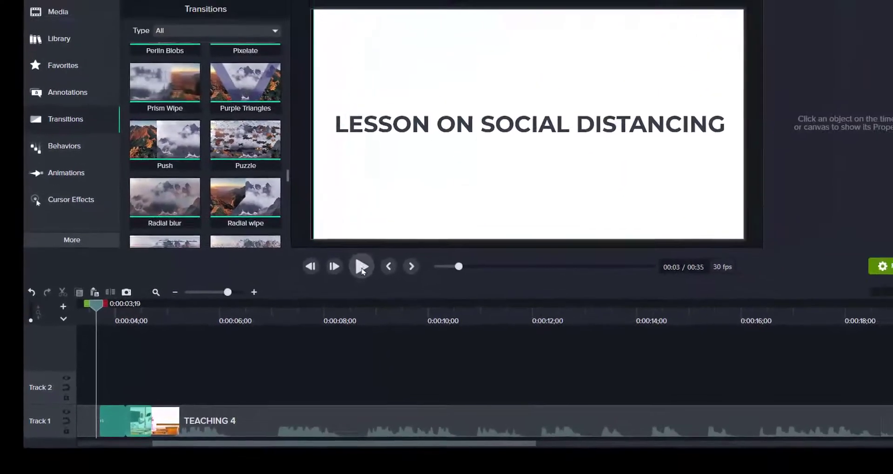
pyautogui.click(458, 210)
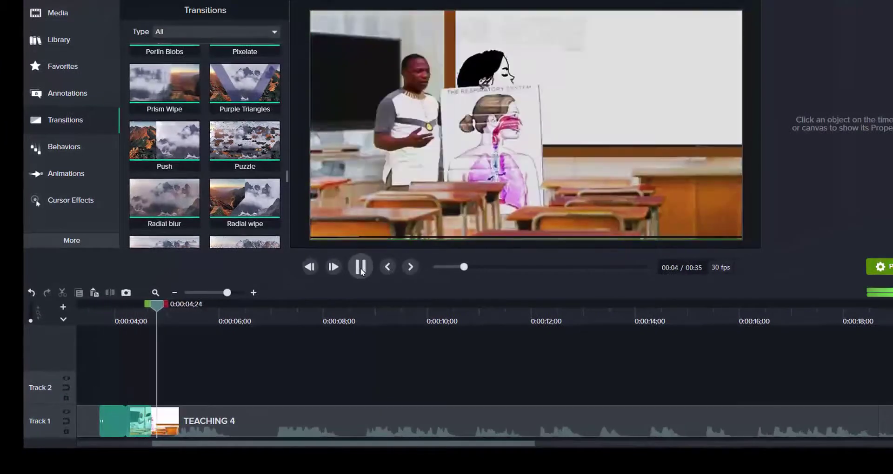
pyautogui.press('space')
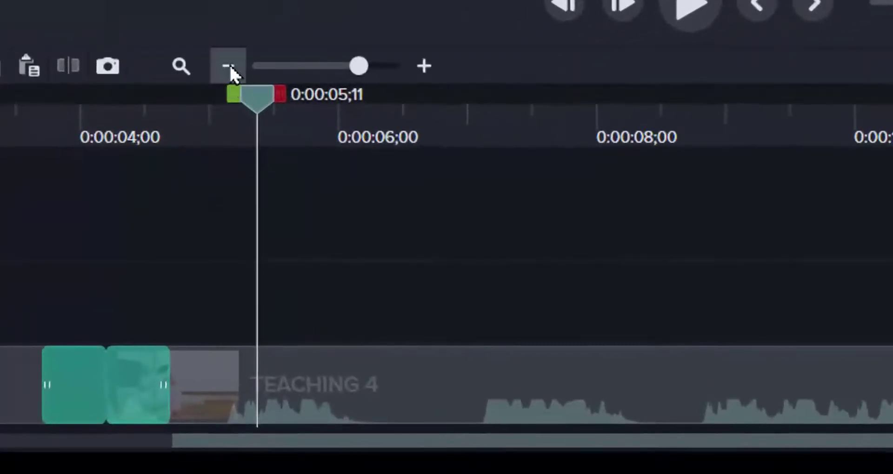
pyautogui.click(175, 293)
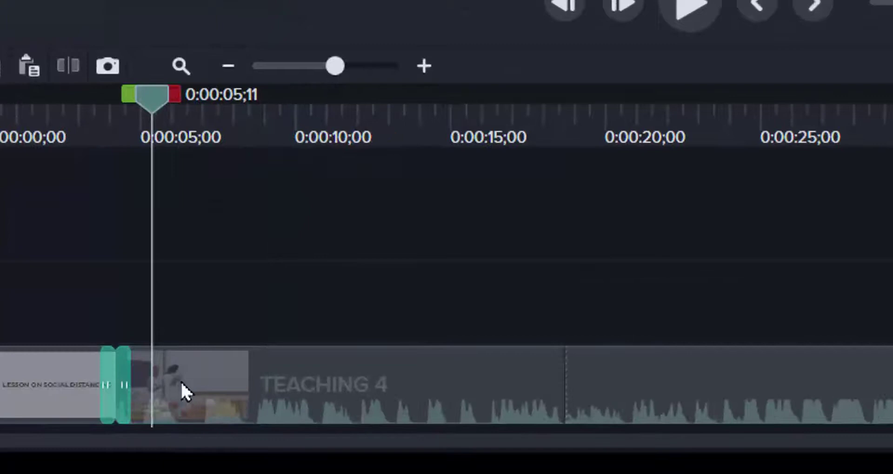
pyautogui.click(310, 401)
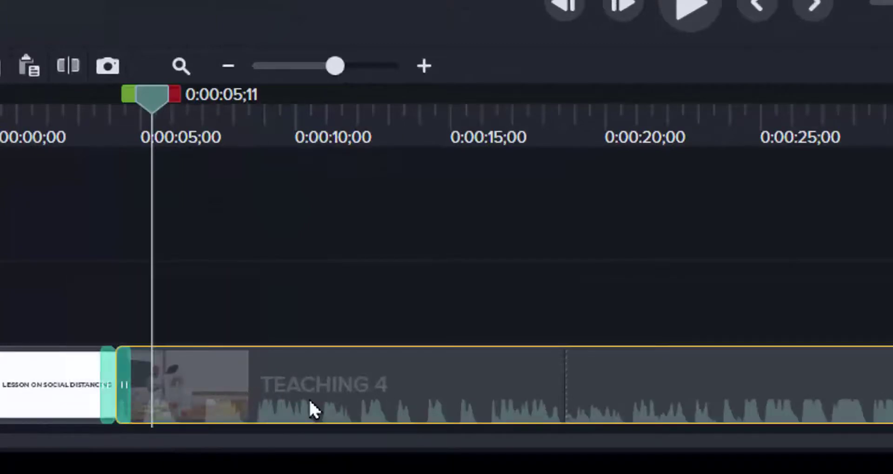
pyautogui.click(420, 63)
pyautogui.click(420, 62)
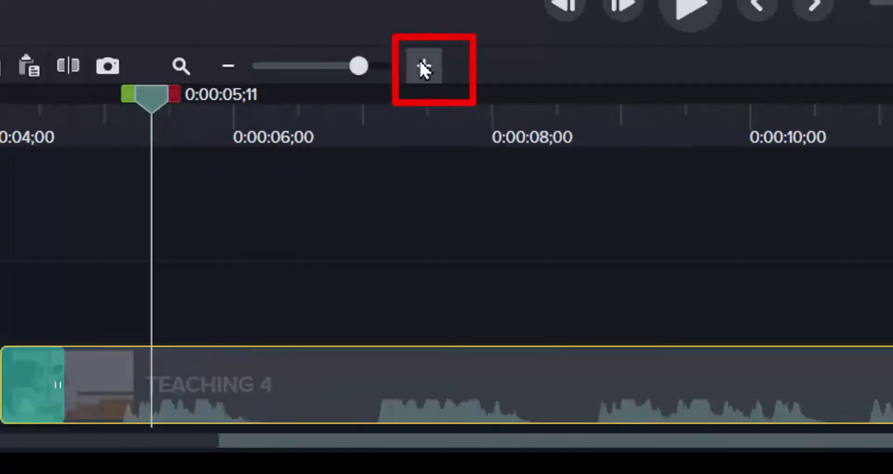
pyautogui.click(420, 63)
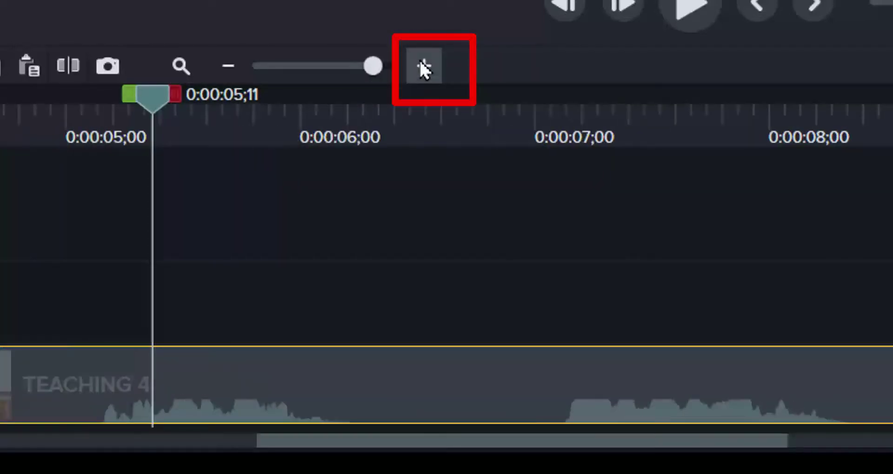
pyautogui.click(228, 66)
pyautogui.click(226, 68)
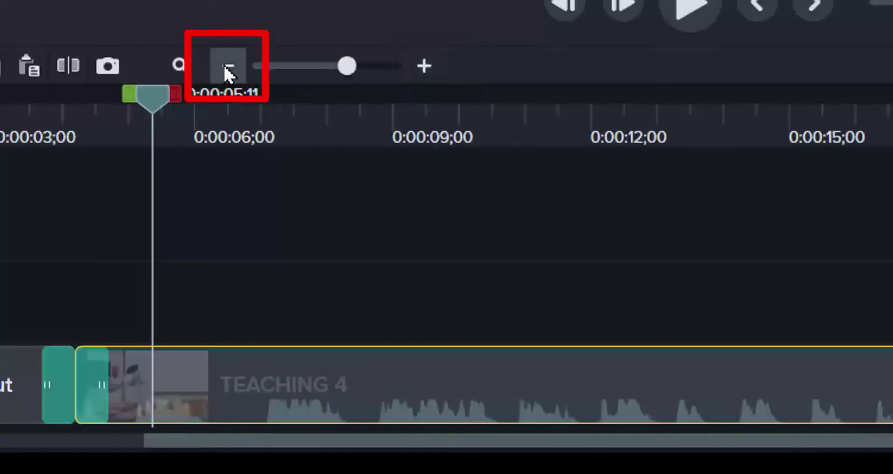
pyautogui.click(226, 68)
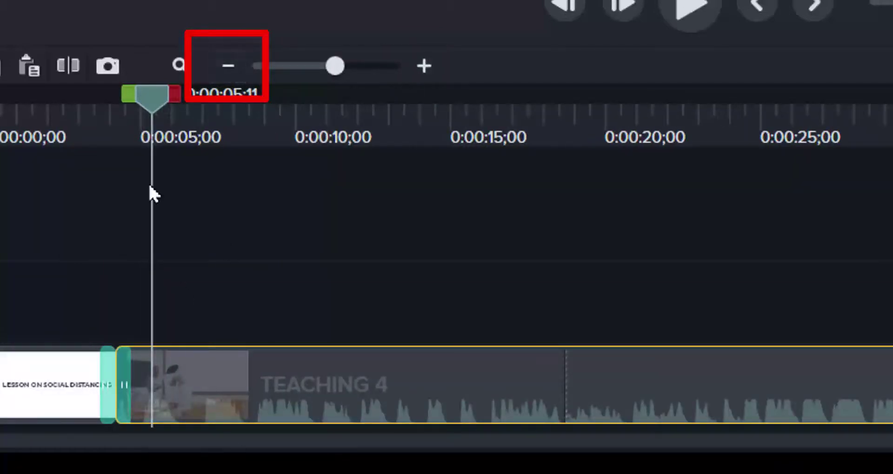
pyautogui.moveTo(155, 91)
pyautogui.mouseDown()
pyautogui.moveTo(322, 102)
pyautogui.moveTo(421, 125)
pyautogui.mouseUp()
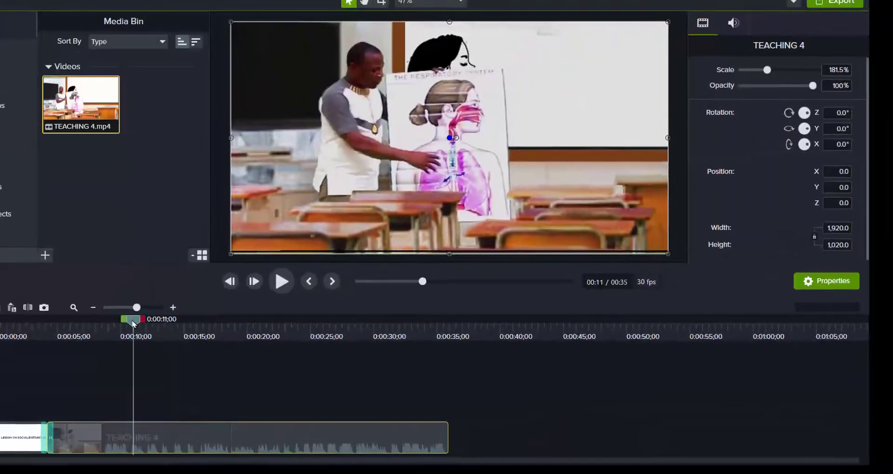
# Step: Import respiration lungs.mp4 from Downloads via File > Import > Media
pyautogui.moveTo(133, 324); pyautogui.dragTo(93, 328)
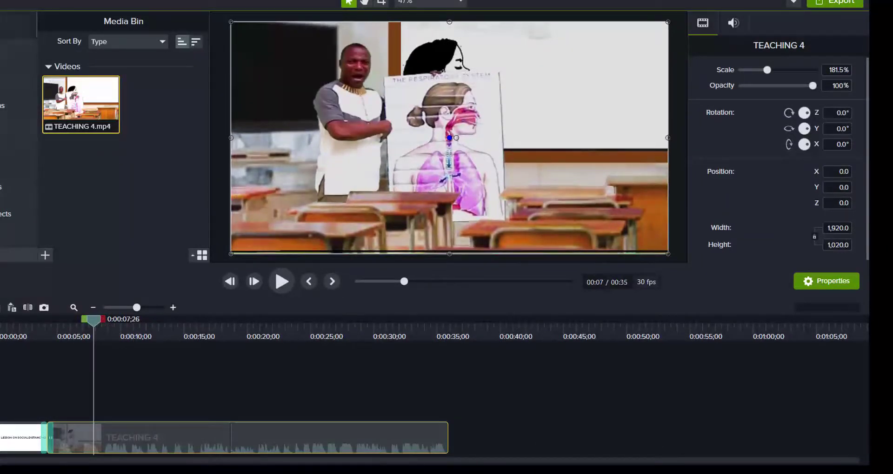
pyautogui.click(4, 1)
pyautogui.moveTo(66, 98)
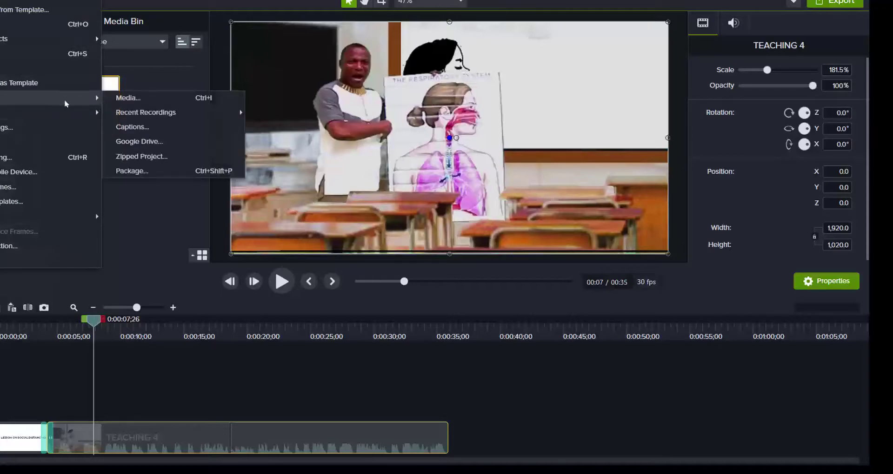
pyautogui.click(152, 99)
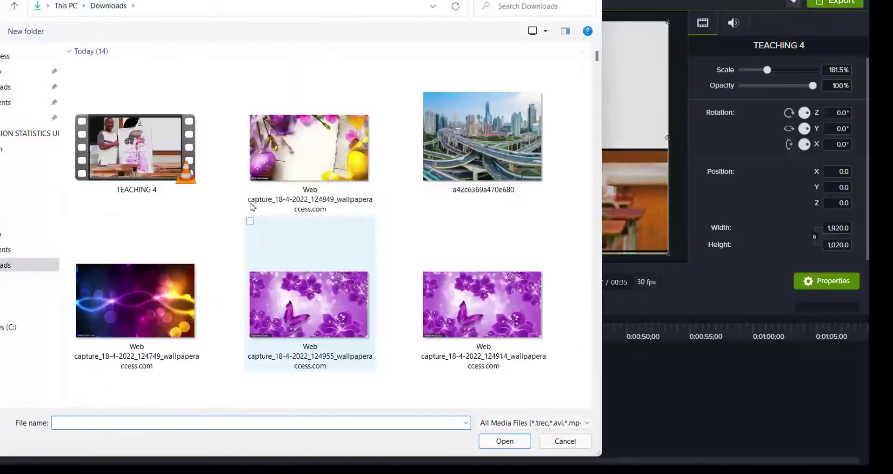
pyautogui.scroll(-10, 364, 231)
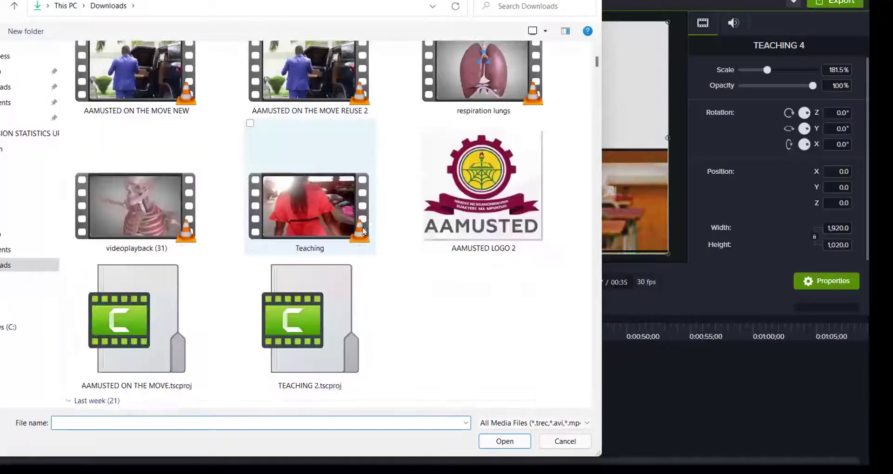
pyautogui.click(521, 65)
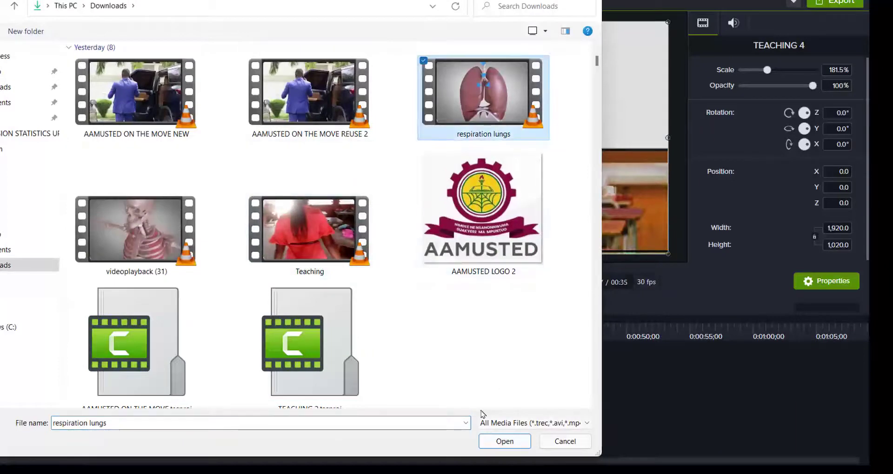
pyautogui.click(505, 441)
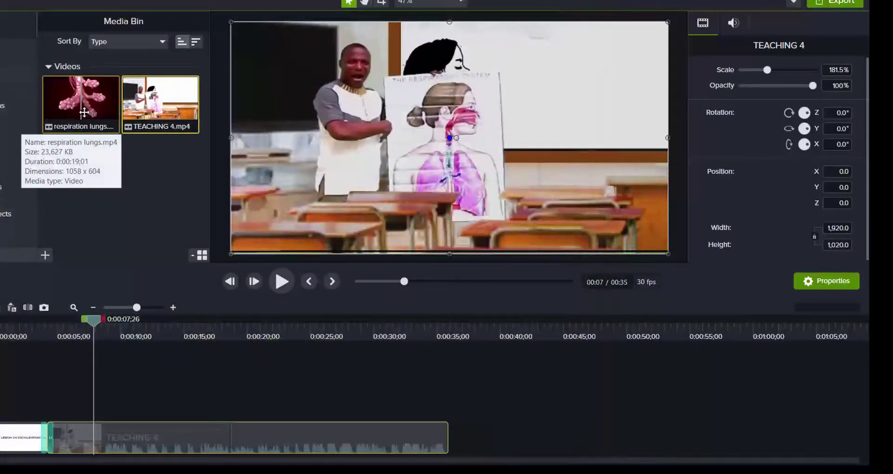
# Step: Place the respiration lungs clip on a new Track 2 above TEACHING 4 and preview it
pyautogui.moveTo(85, 113); pyautogui.dragTo(132, 404)
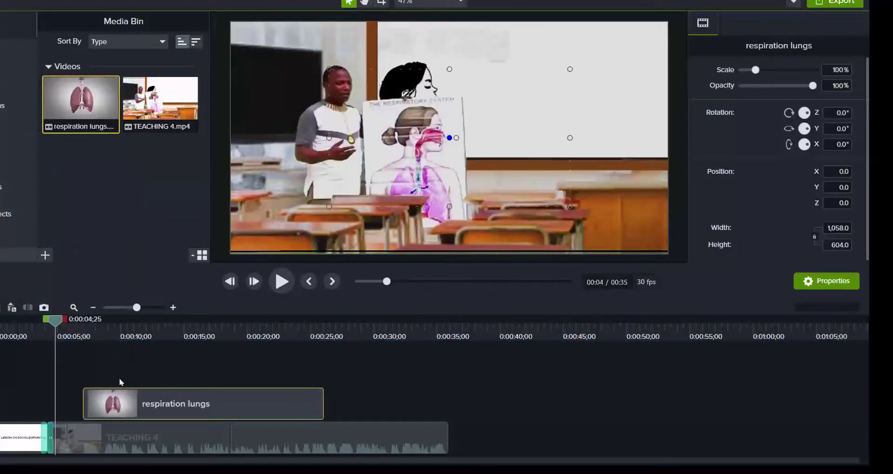
pyautogui.click(279, 282)
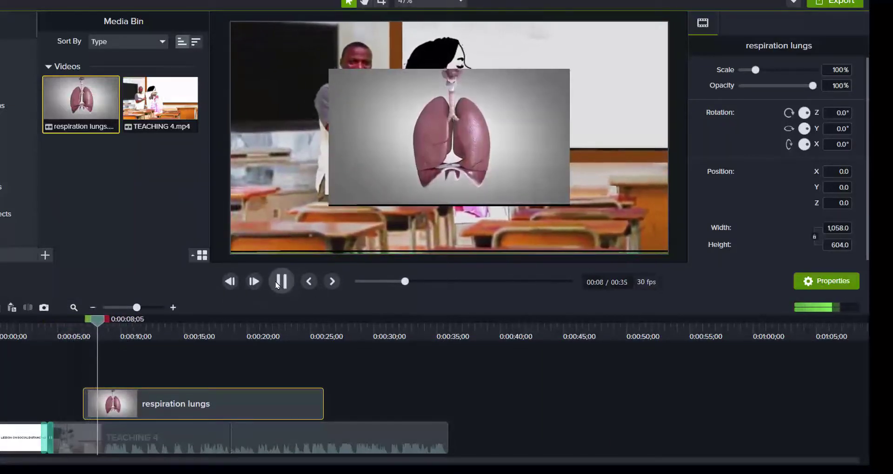
pyautogui.click(278, 283)
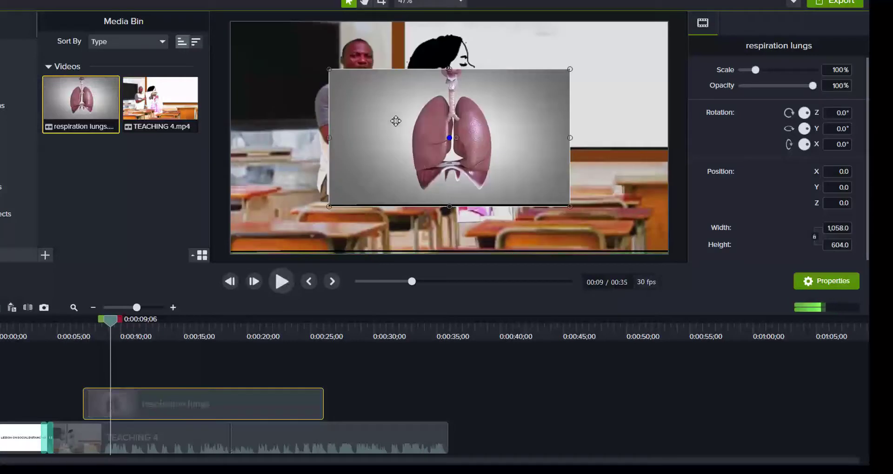
# Step: Try the lungs overlay small at lower-left, then scale it to 181.5% to fill the frame
pyautogui.moveTo(396, 122); pyautogui.dragTo(301, 164)
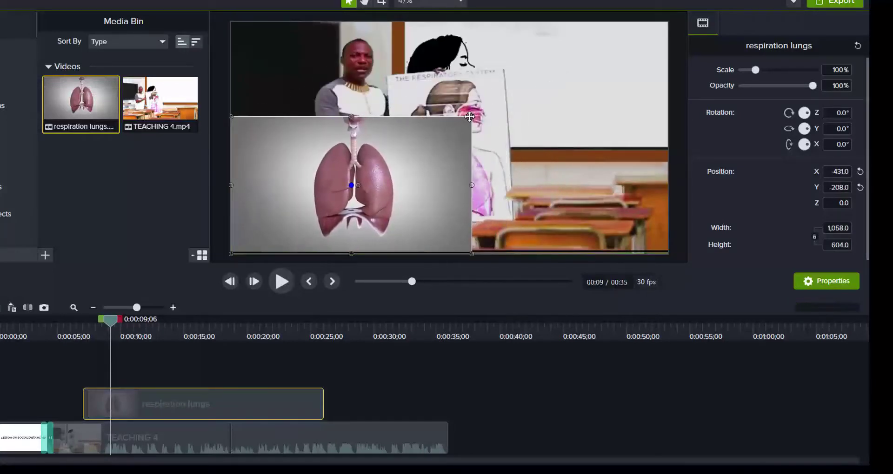
pyautogui.moveTo(472, 116); pyautogui.dragTo(390, 163)
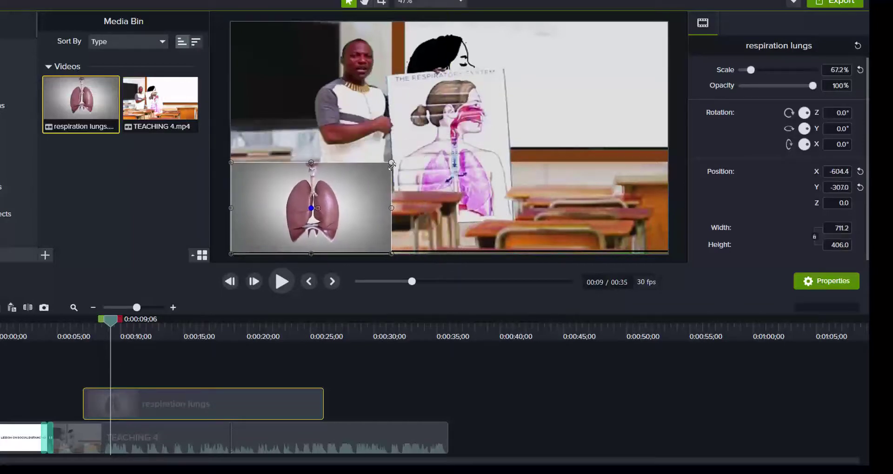
pyautogui.click(281, 282)
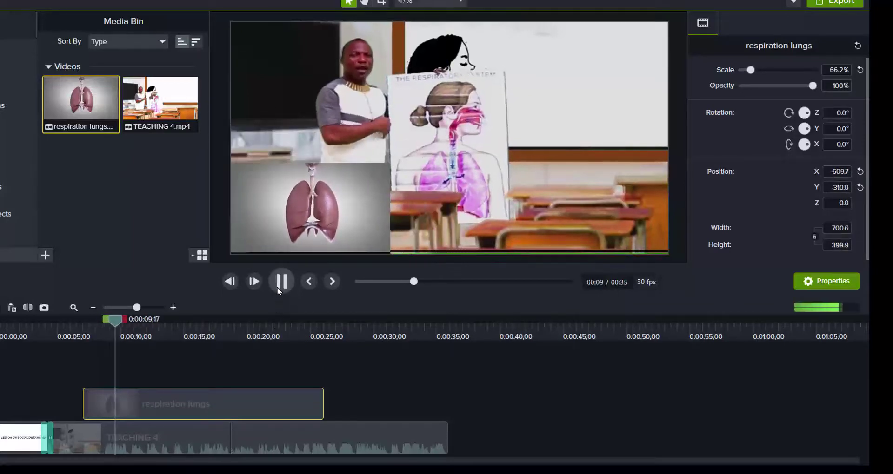
pyautogui.click(282, 282)
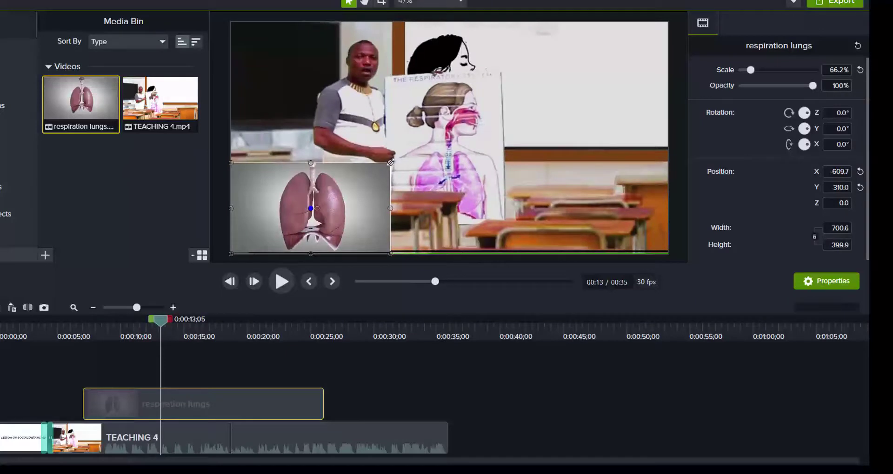
pyautogui.moveTo(390, 162); pyautogui.dragTo(668, 38)
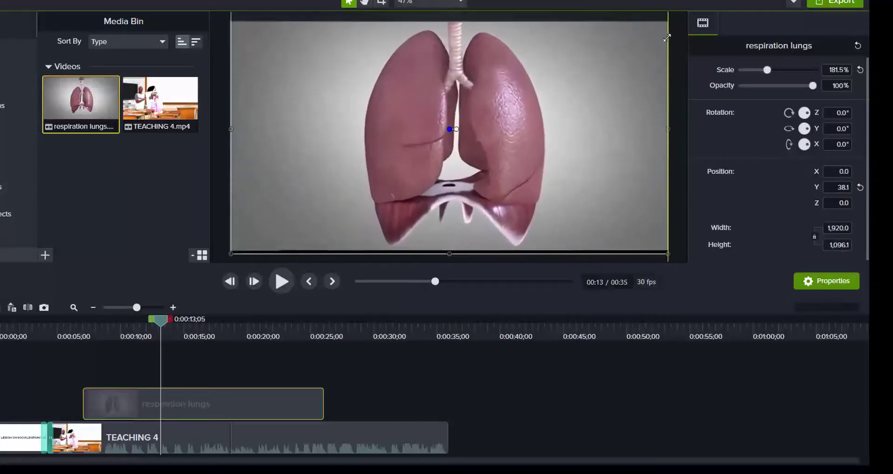
pyautogui.click(85, 329)
# Step: Preview the edit from about 0:05 to 0:14, then select the lungs clip with the playhead at 0:00:12;02
pyautogui.moveTo(81, 328); pyautogui.dragTo(60, 328)
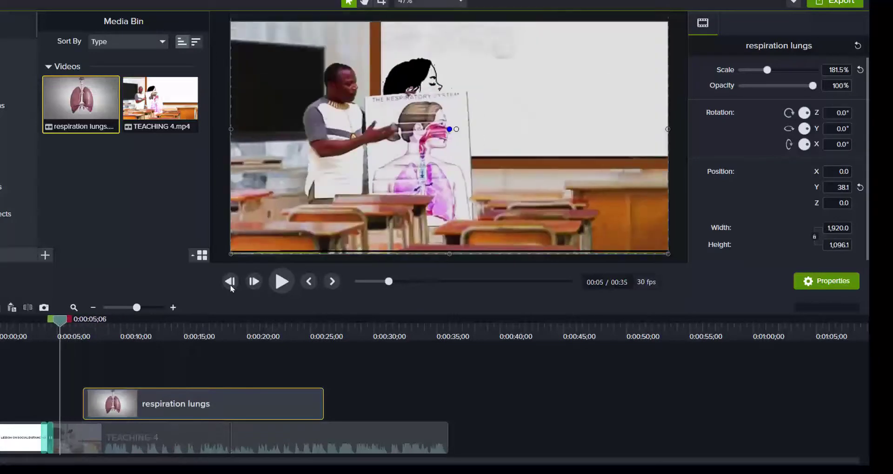
pyautogui.click(281, 282)
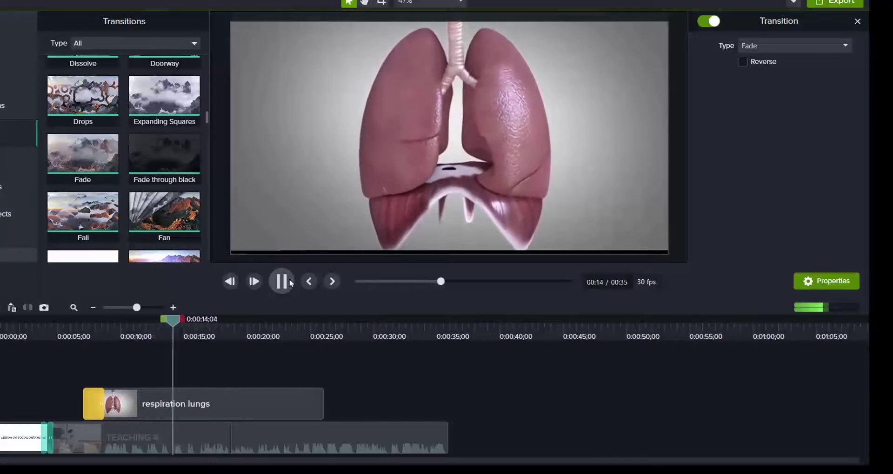
pyautogui.click(289, 282)
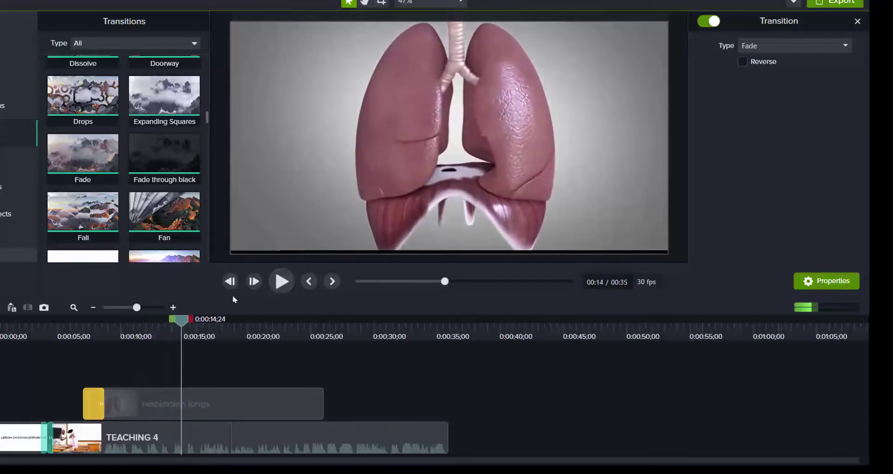
pyautogui.click(201, 399)
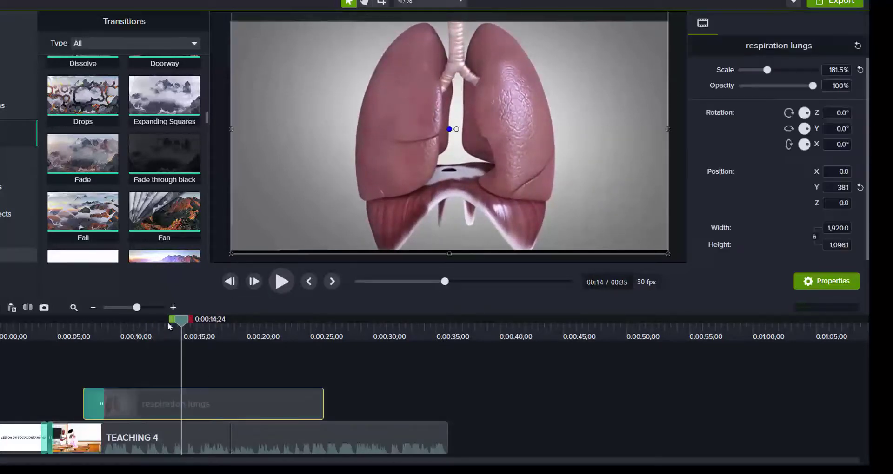
pyautogui.moveTo(182, 320); pyautogui.dragTo(146, 320)
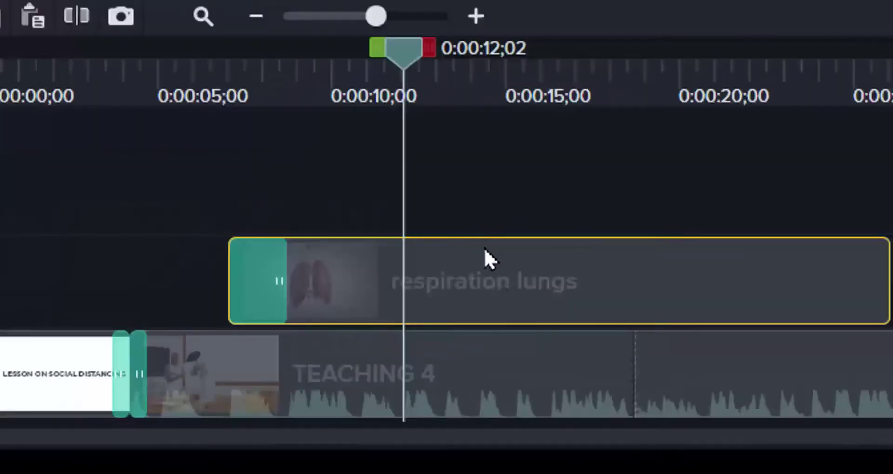
# Step: Add clip speed to the respiration lungs clip and shorten it until it plays at 1.81x
pyautogui.rightClick(493, 277)
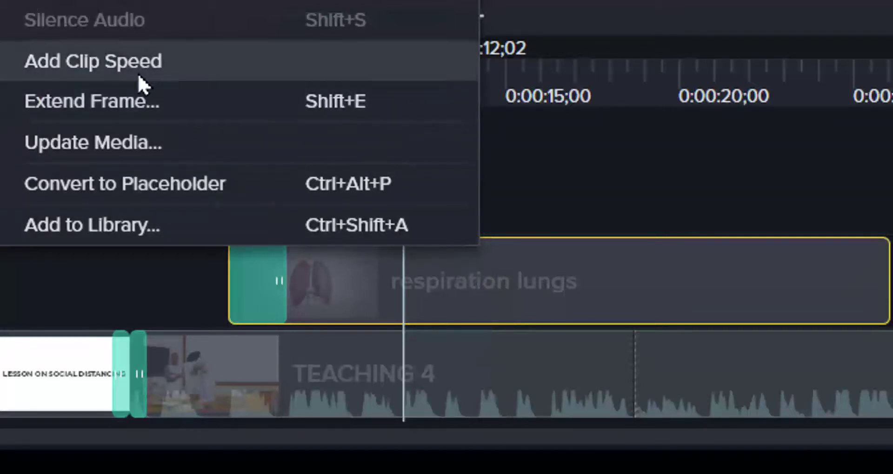
pyautogui.click(137, 60)
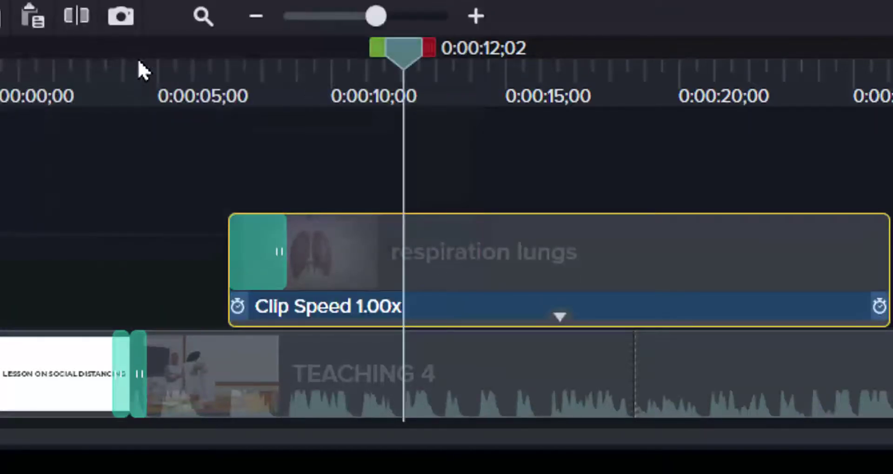
pyautogui.click(558, 316)
pyautogui.click(559, 317)
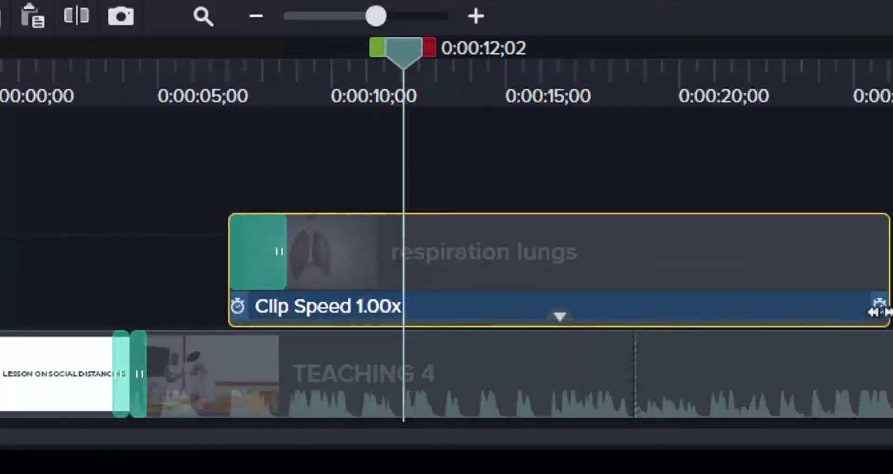
pyautogui.moveTo(879, 309); pyautogui.dragTo(534, 306)
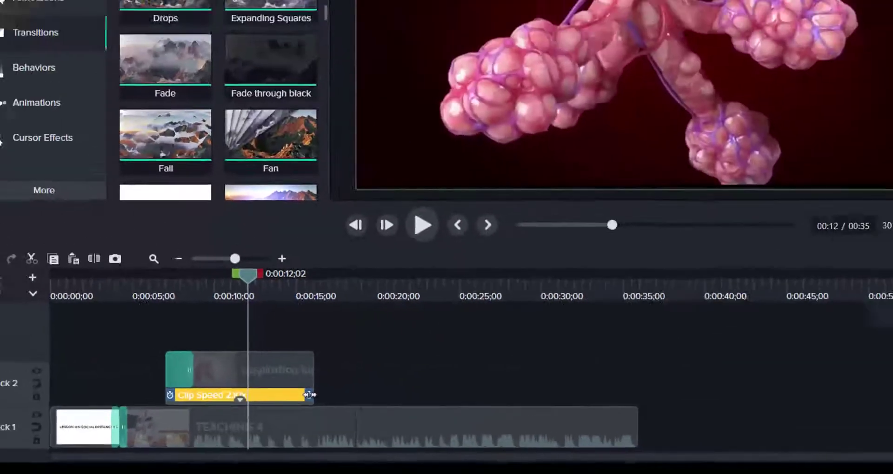
pyautogui.click(165, 284)
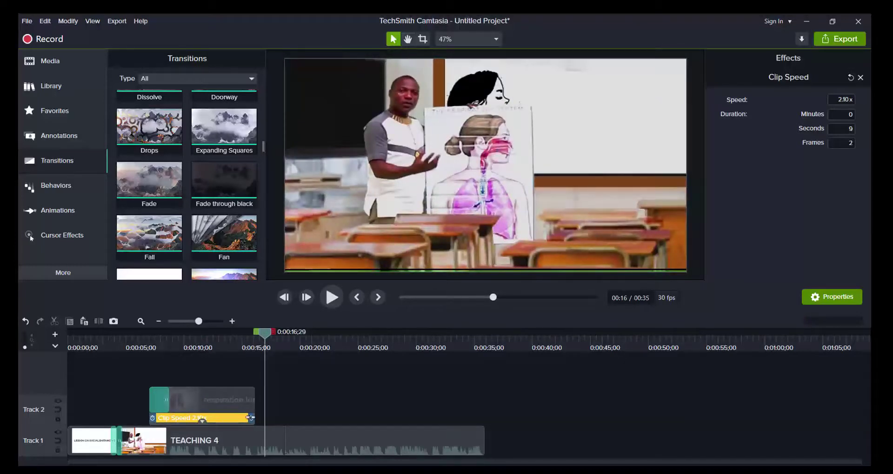
pyautogui.moveTo(250, 418); pyautogui.dragTo(272, 417)
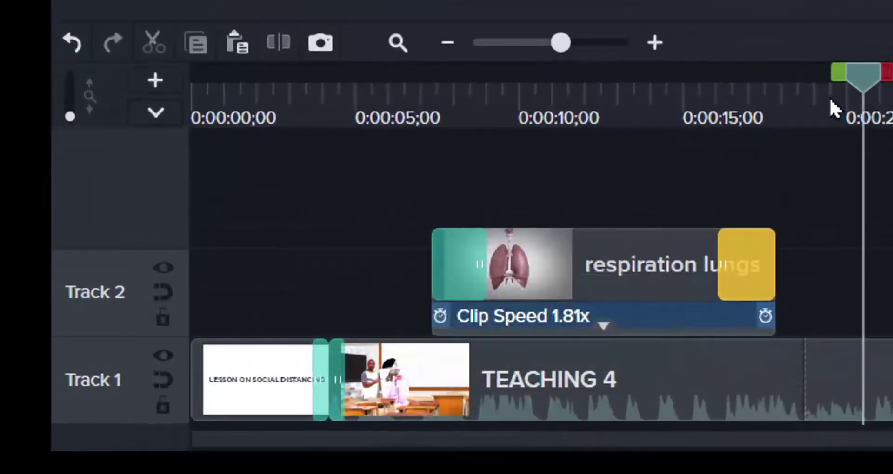
# Step: Split the TEACHING 4 clip at 0:00:05;26
pyautogui.click(419, 104)
pyautogui.click(349, 111)
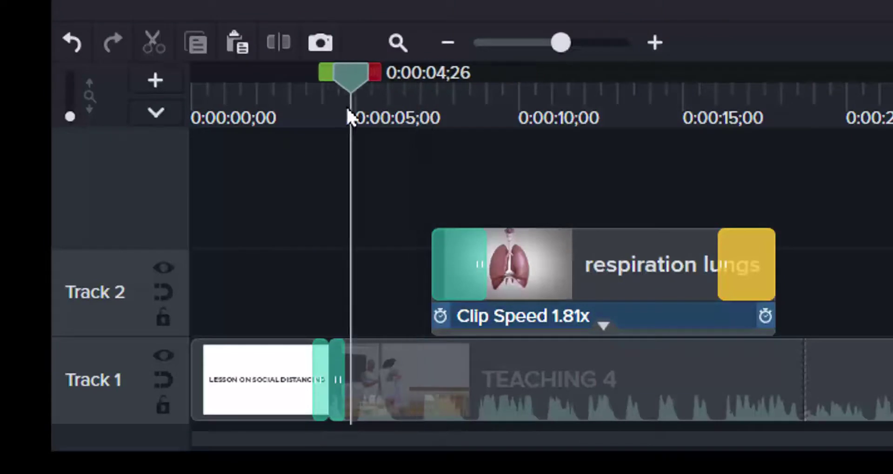
pyautogui.moveTo(347, 111); pyautogui.dragTo(385, 111)
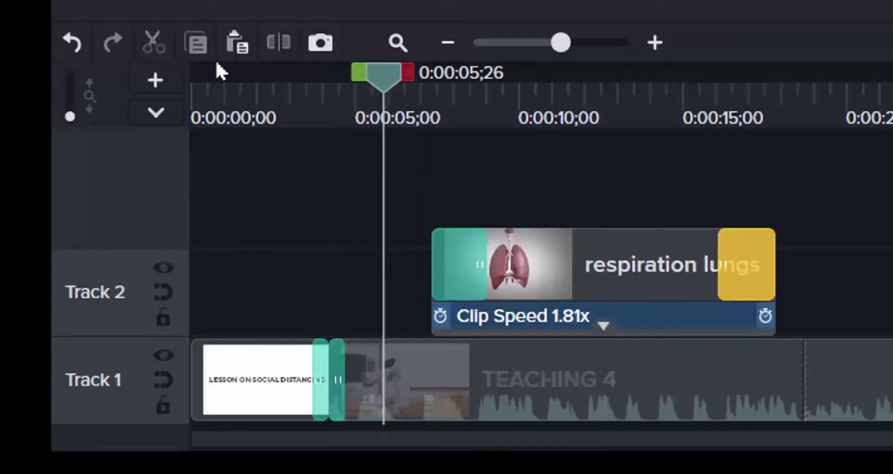
pyautogui.click(506, 379)
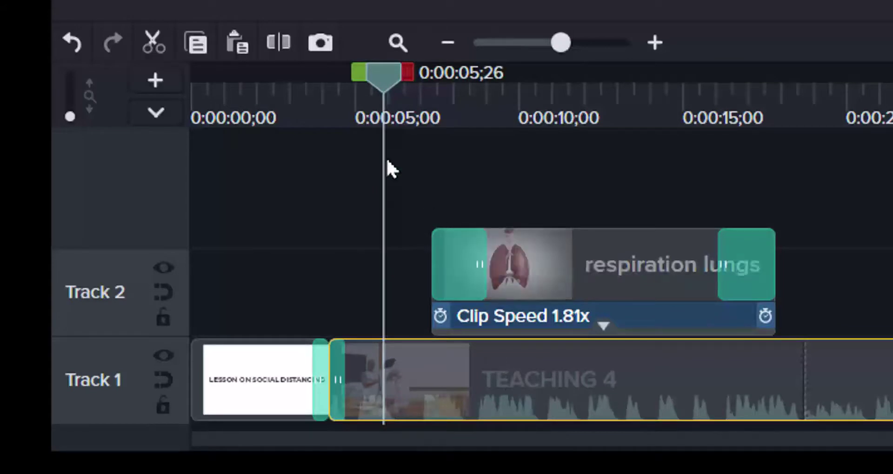
pyautogui.click(286, 45)
# Step: Move the lungs clip and later TEACHING 4 piece about 4–5 seconds right to open a gap
pyautogui.click(570, 273)
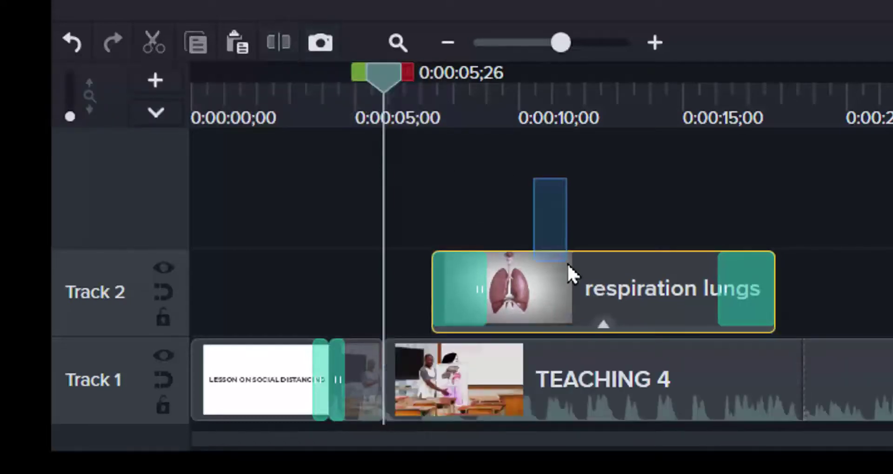
pyautogui.click(530, 387)
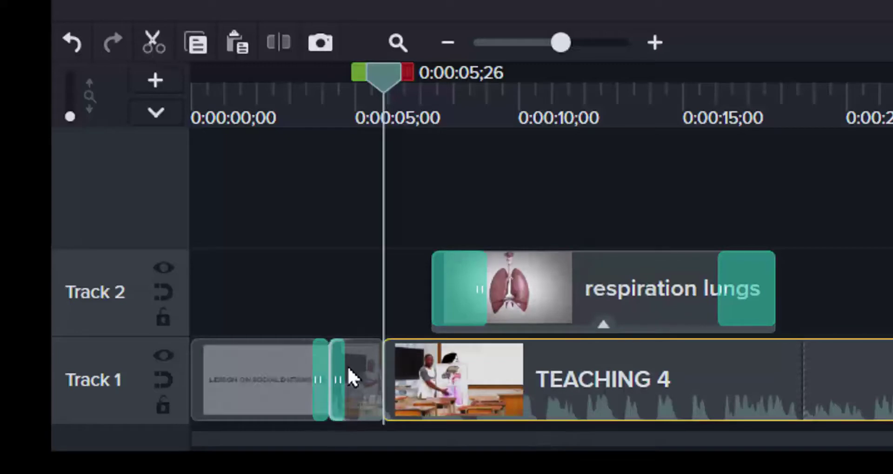
pyautogui.click(369, 383)
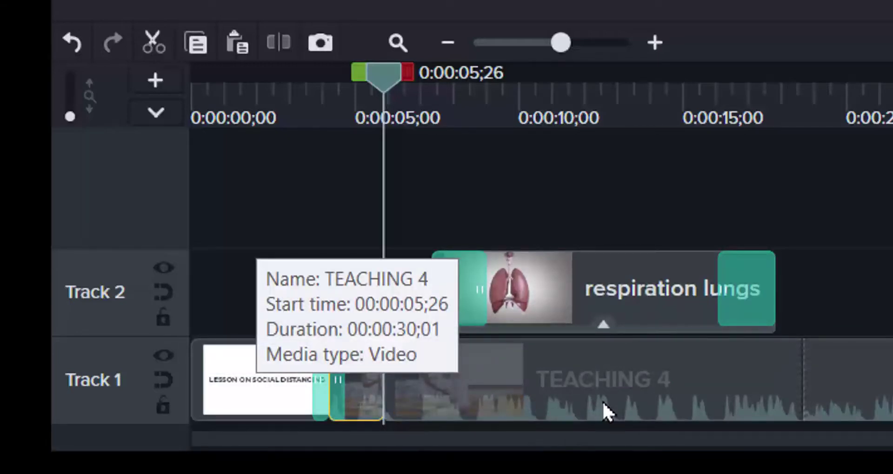
pyautogui.moveTo(891, 193); pyautogui.dragTo(605, 406)
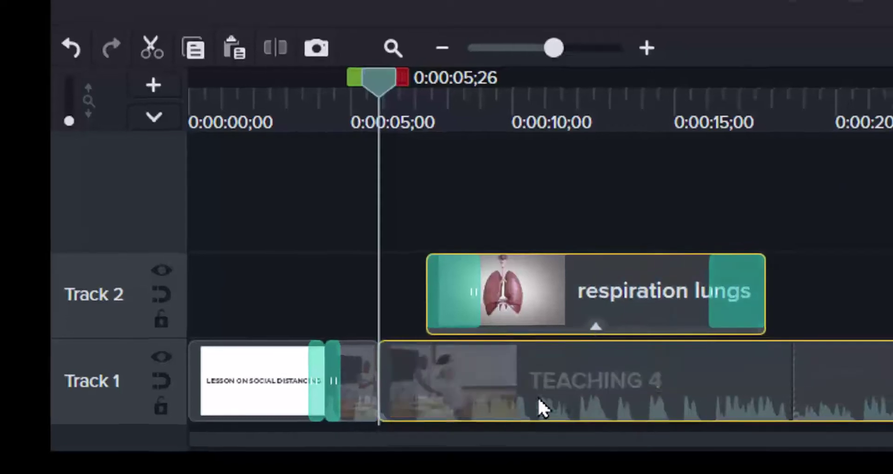
pyautogui.moveTo(538, 409); pyautogui.dragTo(594, 395)
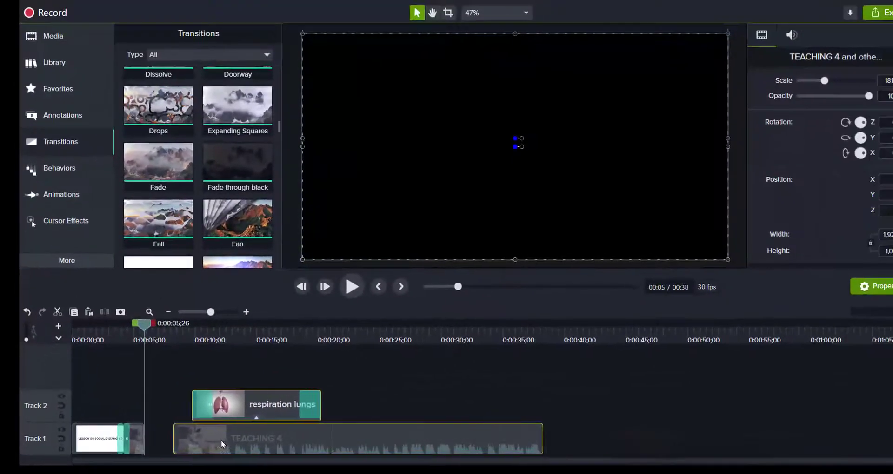
pyautogui.moveTo(221, 444); pyautogui.dragTo(261, 444)
pyautogui.moveTo(144, 326); pyautogui.dragTo(144, 344)
# Step: Import the respiratory_system image into the Media Bin
pyautogui.hotkey('ctrl', '1')
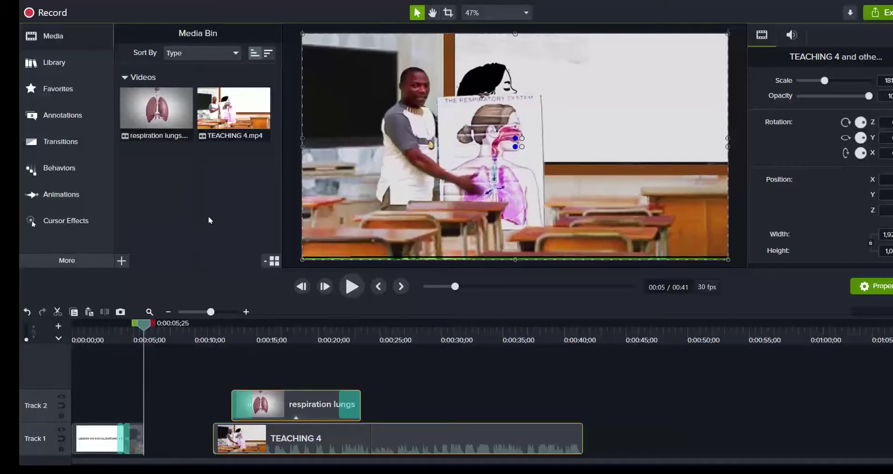
pyautogui.hotkey('ctrl', 'i')
pyautogui.click(229, 168)
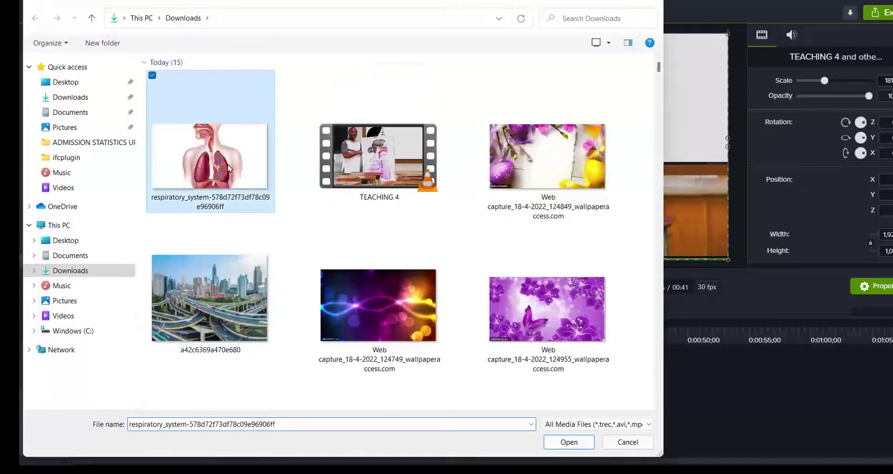
pyautogui.click(558, 442)
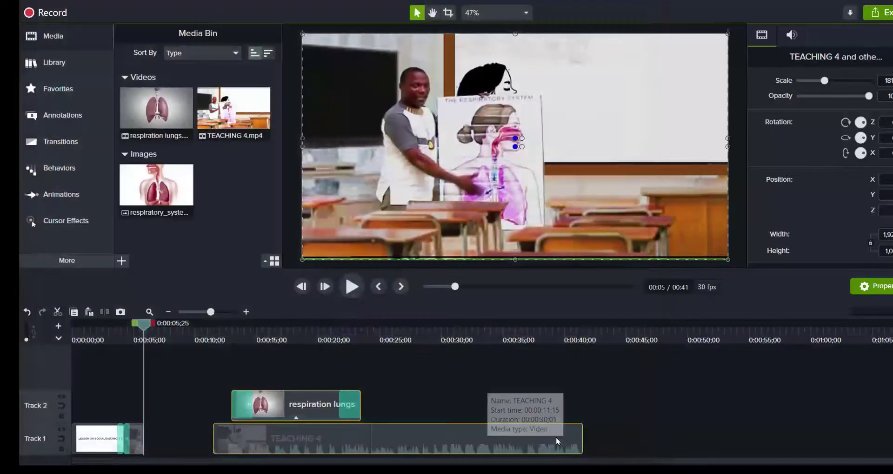
# Step: Drop the image into the Track 1 gap and snap the later clips to start at 0:10
pyautogui.moveTo(145, 186); pyautogui.dragTo(142, 439)
pyautogui.click(237, 379)
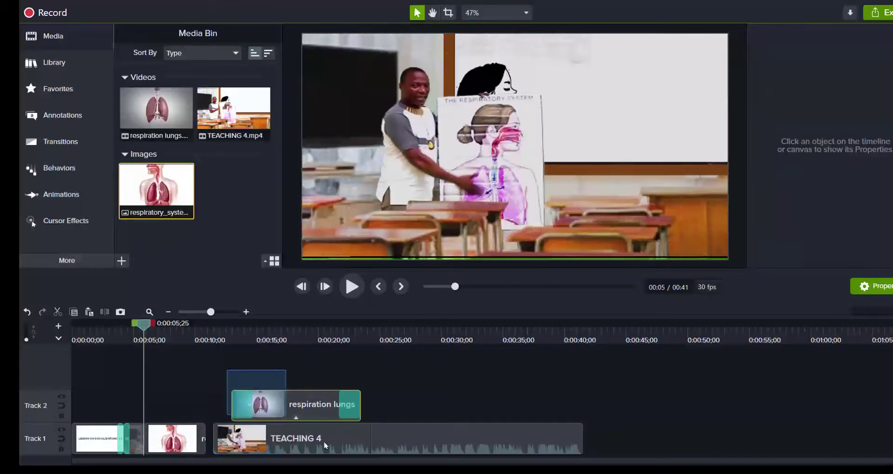
pyautogui.click(325, 445)
pyautogui.moveTo(355, 435); pyautogui.dragTo(342, 440)
pyautogui.moveTo(143, 326); pyautogui.dragTo(160, 329)
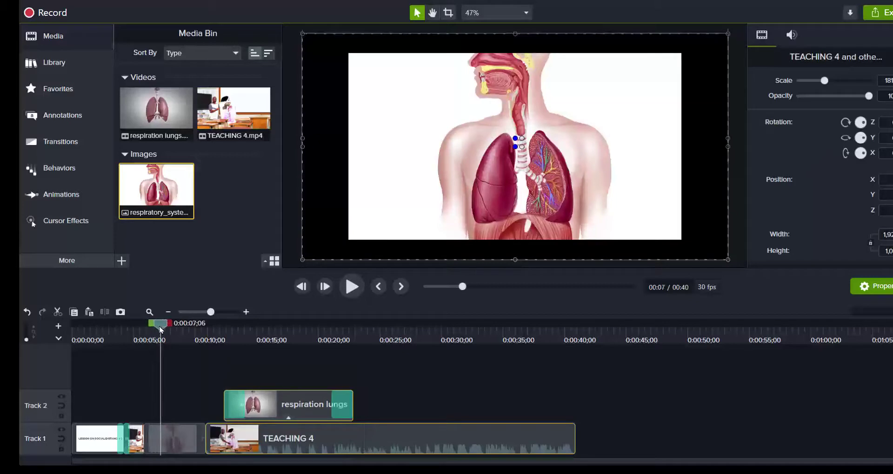
pyautogui.click(488, 135)
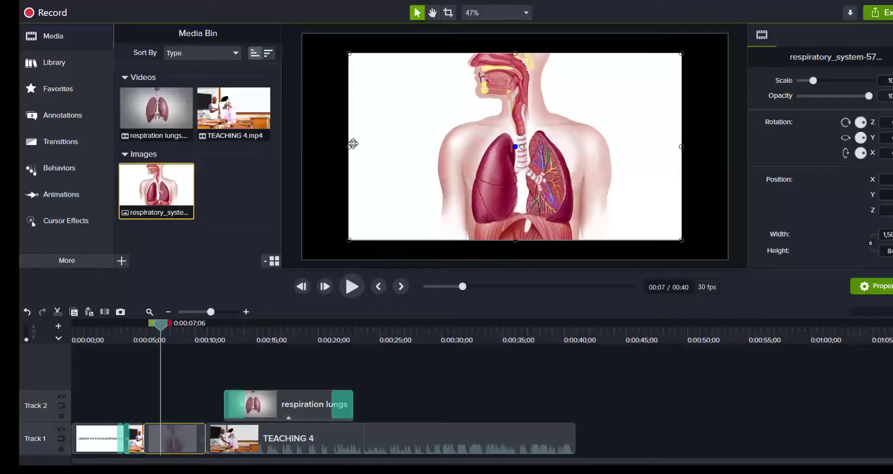
# Step: Stretch the lungs image toward the canvas edges, then crop its top, right and left margins
pyautogui.moveTo(348, 147); pyautogui.dragTo(302, 147)
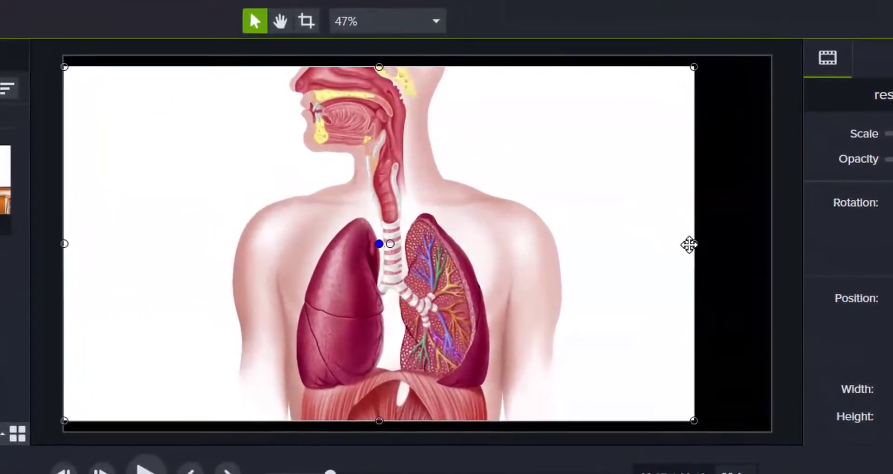
pyautogui.moveTo(693, 245); pyautogui.dragTo(769, 250)
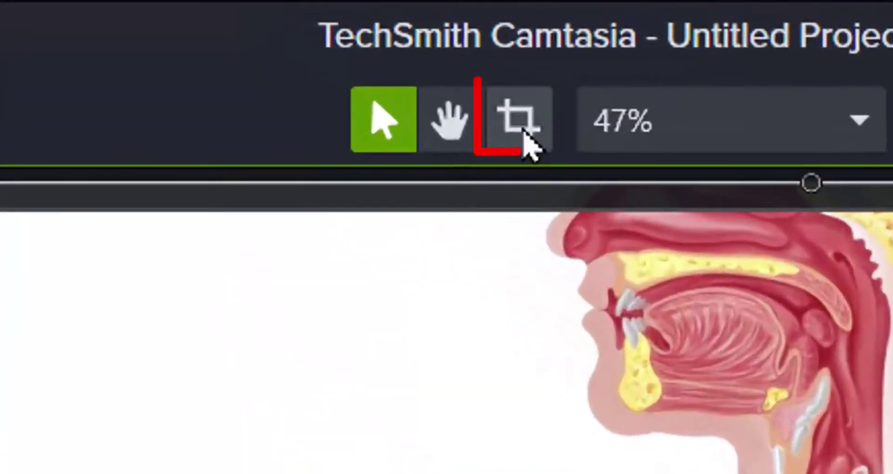
pyautogui.click(528, 139)
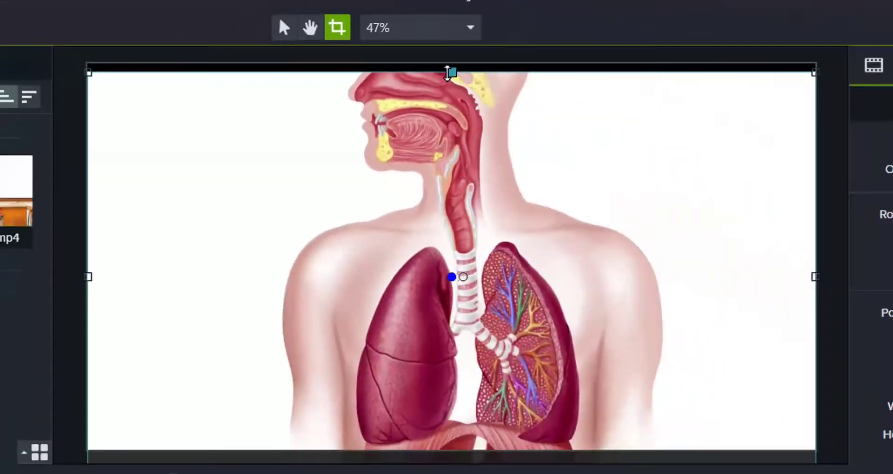
pyautogui.moveTo(447, 72); pyautogui.dragTo(451, 182)
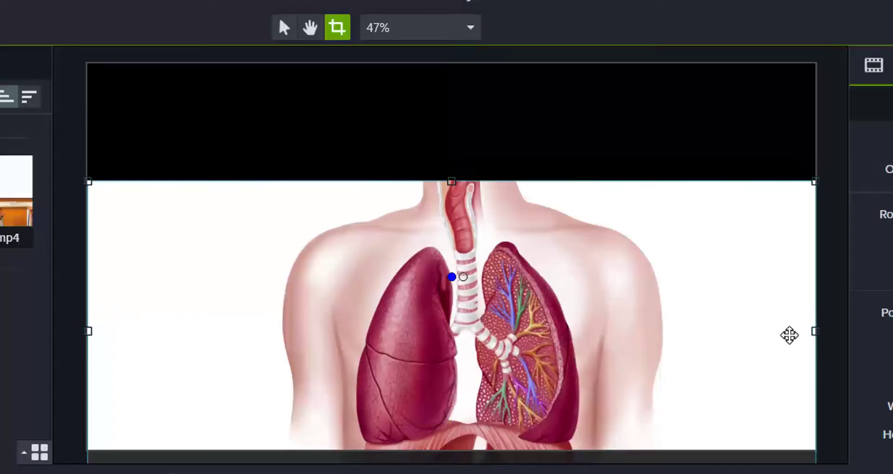
pyautogui.moveTo(815, 332); pyautogui.dragTo(716, 331)
pyautogui.moveTo(91, 331); pyautogui.dragTo(220, 332)
pyautogui.moveTo(333, 323); pyautogui.dragTo(331, 266)
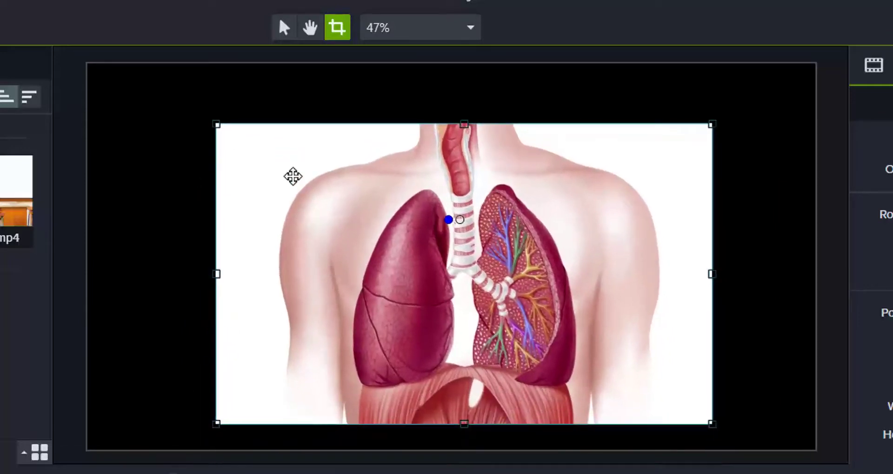
# Step: Crop the image's bottom corners, then stretch it sideways to fill the whole canvas
pyautogui.moveTo(211, 422); pyautogui.dragTo(242, 412)
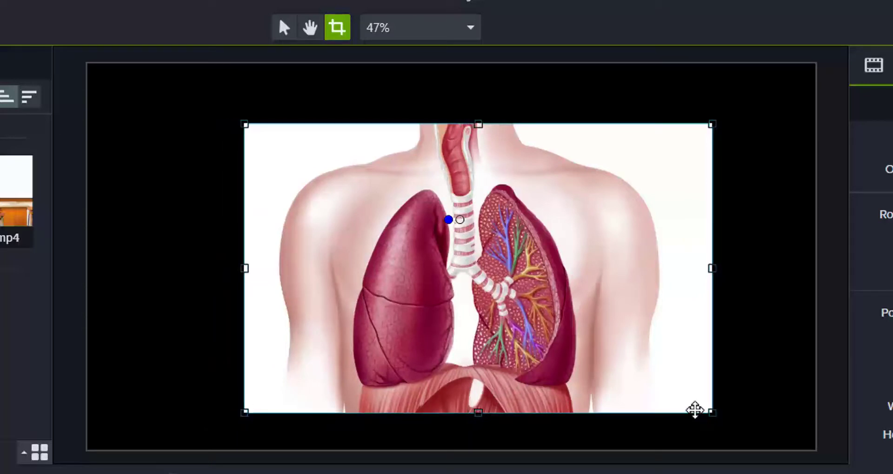
pyautogui.moveTo(708, 408); pyautogui.dragTo(678, 401)
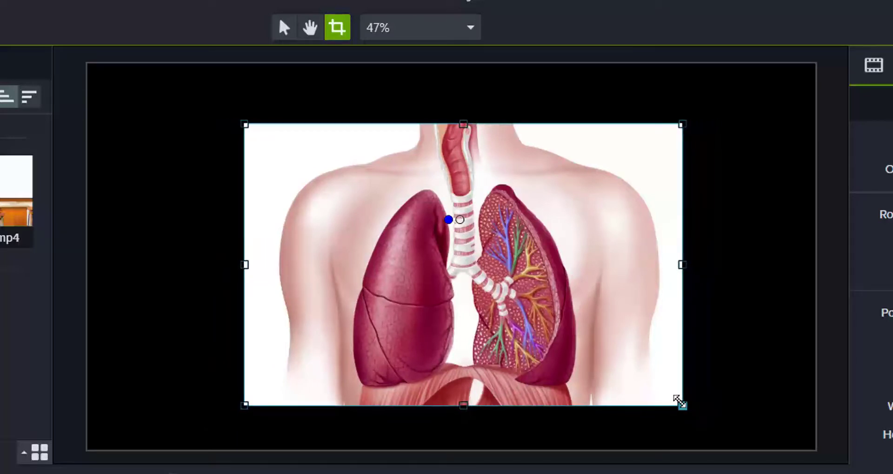
pyautogui.click(746, 285)
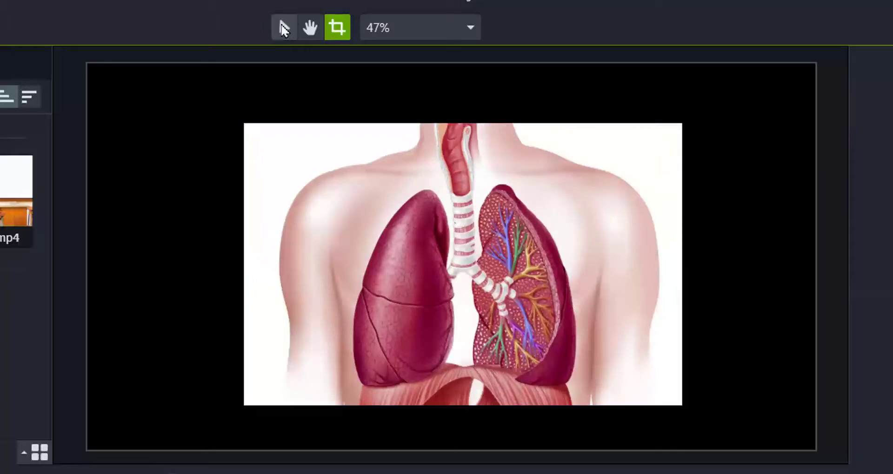
pyautogui.click(284, 29)
pyautogui.click(332, 246)
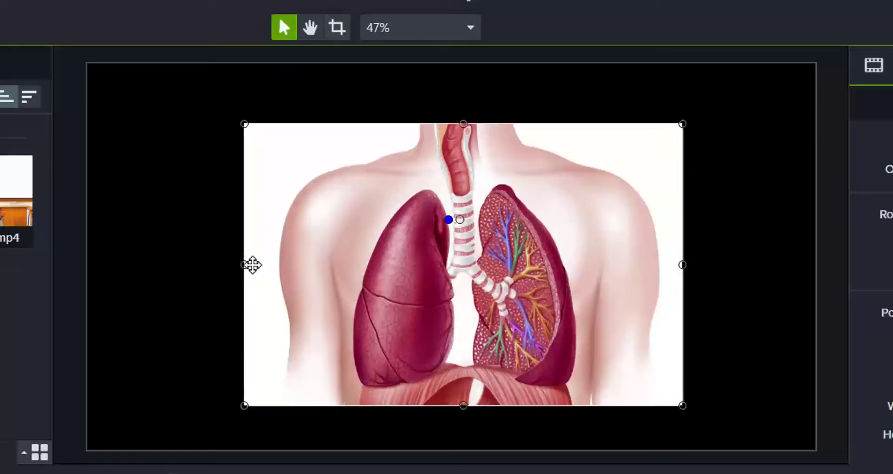
pyautogui.moveTo(253, 265); pyautogui.dragTo(88, 265)
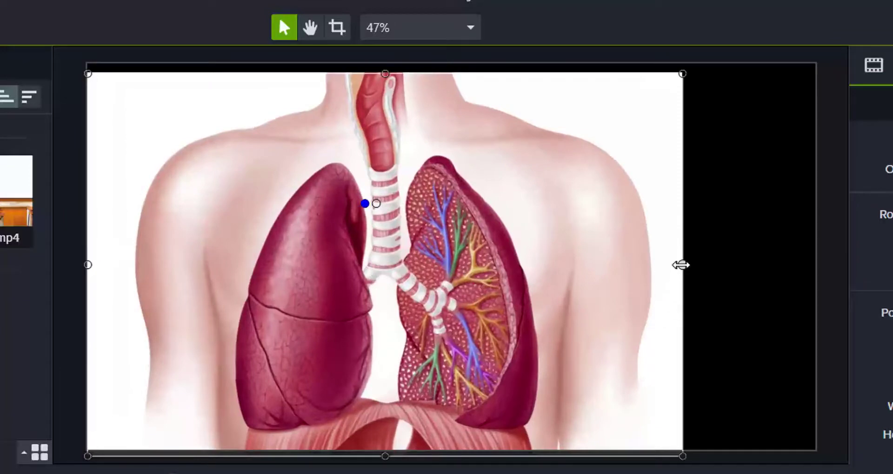
pyautogui.moveTo(681, 265); pyautogui.dragTo(814, 263)
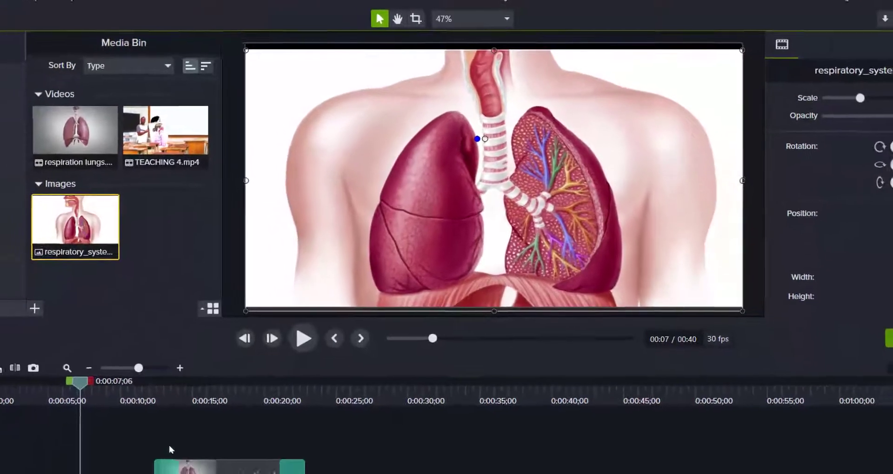
# Step: Trim the lungs image clip so it ends at the 0:08 playhead
pyautogui.click(304, 339)
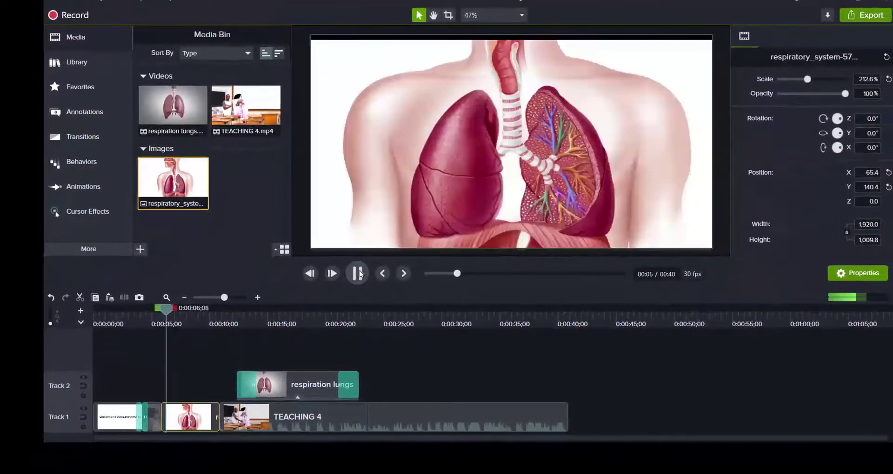
pyautogui.click(360, 274)
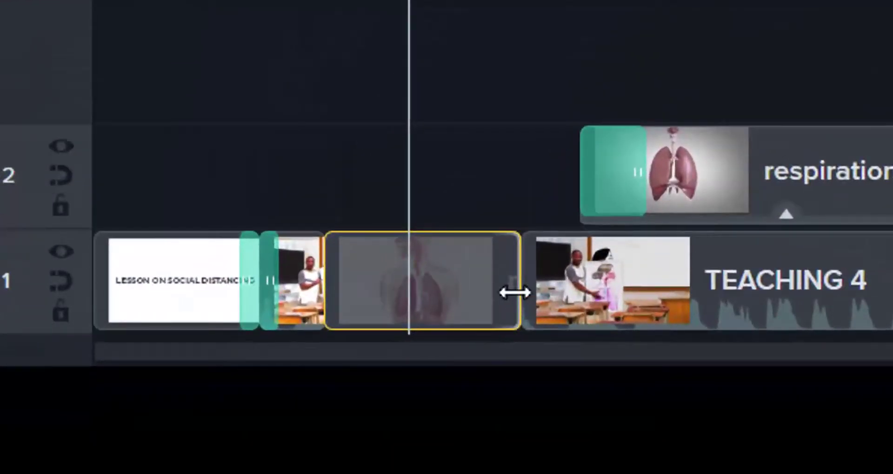
pyautogui.moveTo(514, 292); pyautogui.dragTo(450, 308)
pyautogui.moveTo(434, 308); pyautogui.dragTo(423, 307)
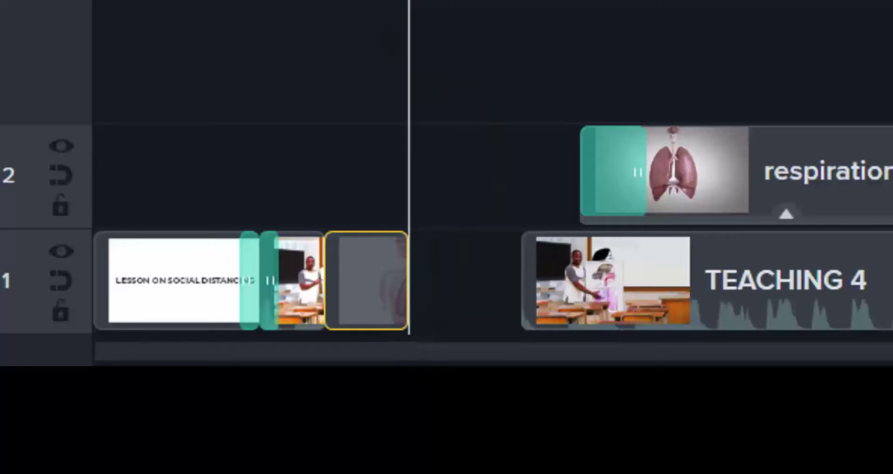
pyautogui.press('Left')
# Step: Move the TEACHING 4 and respiration lungs clips left to close the gap, then scrub 0:08–0:27
pyautogui.moveTo(492, 87); pyautogui.dragTo(770, 279)
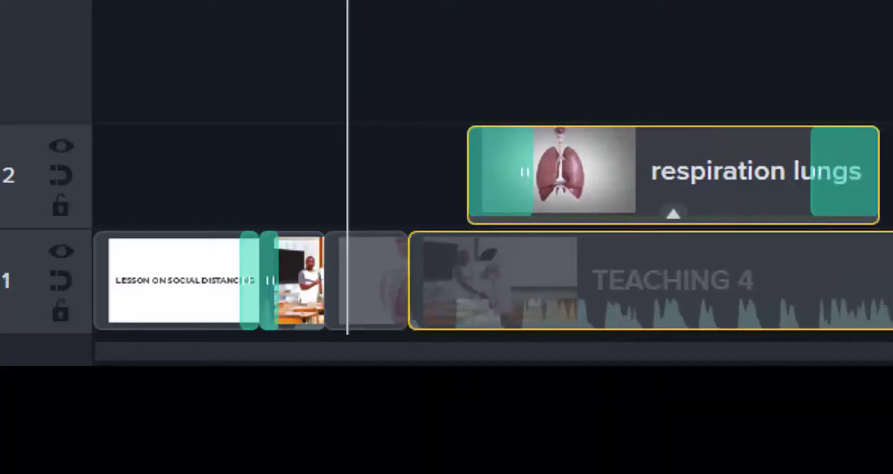
pyautogui.moveTo(551, 140); pyautogui.dragTo(550, 139)
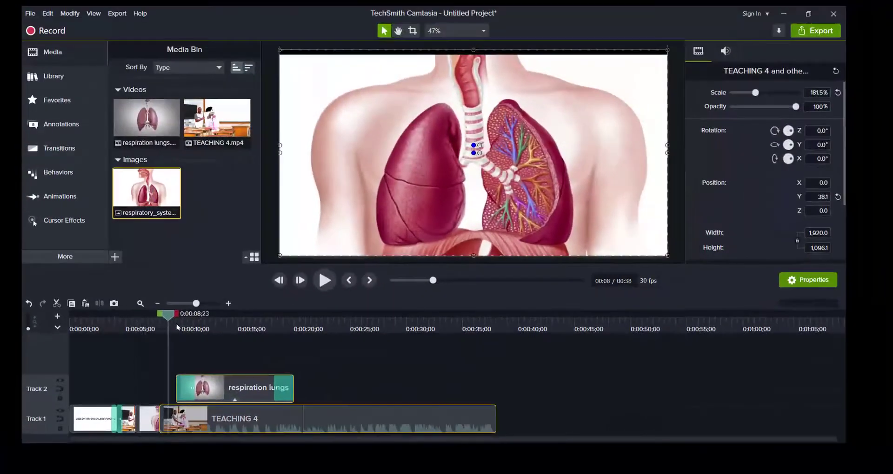
pyautogui.moveTo(177, 327); pyautogui.dragTo(206, 324)
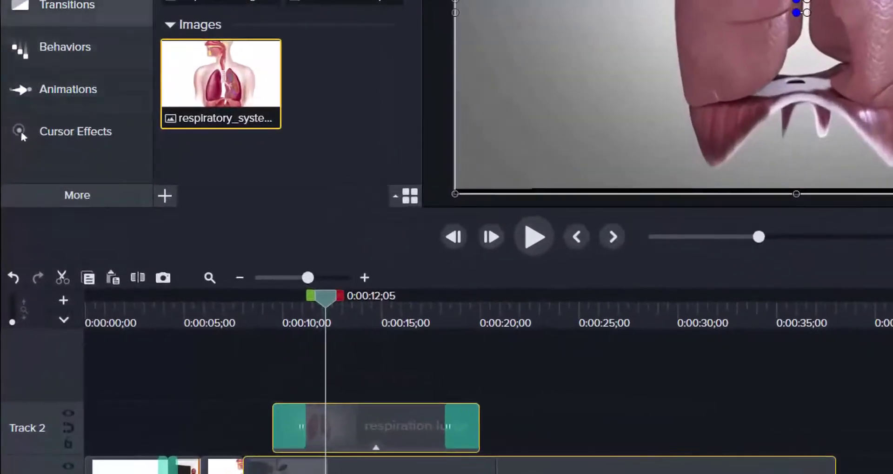
# Step: Add a plain ABC text callout on a new track at the playhead and move it to the lower right
pyautogui.click(61, 124)
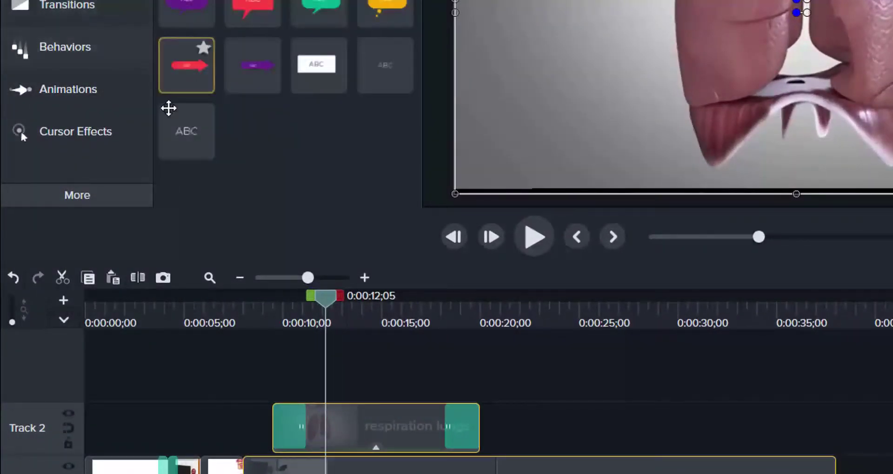
pyautogui.moveTo(186, 140); pyautogui.dragTo(330, 371)
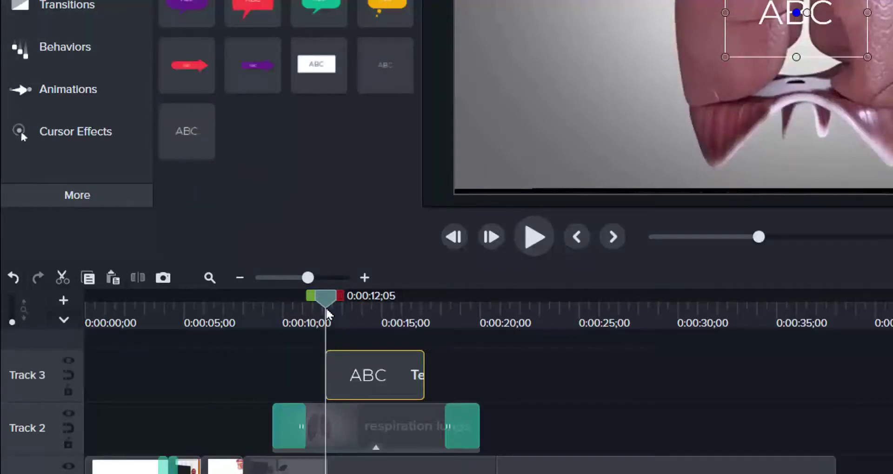
pyautogui.moveTo(327, 307); pyautogui.dragTo(366, 306)
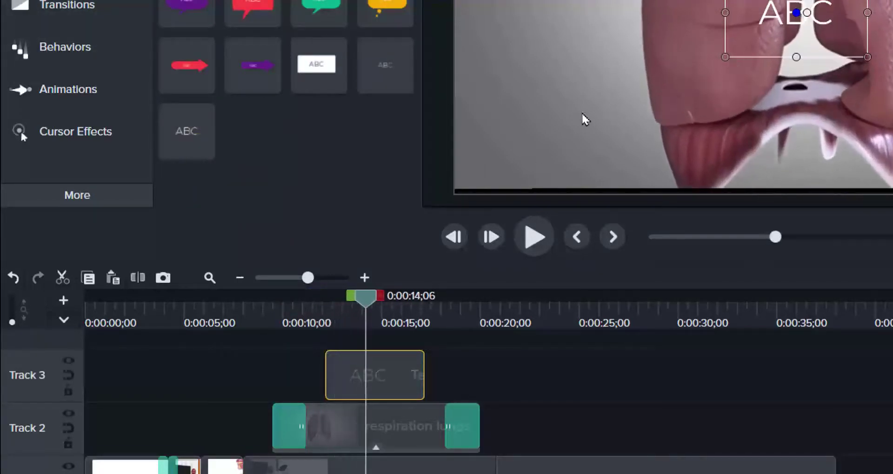
pyautogui.moveTo(768, 16); pyautogui.dragTo(769, 146)
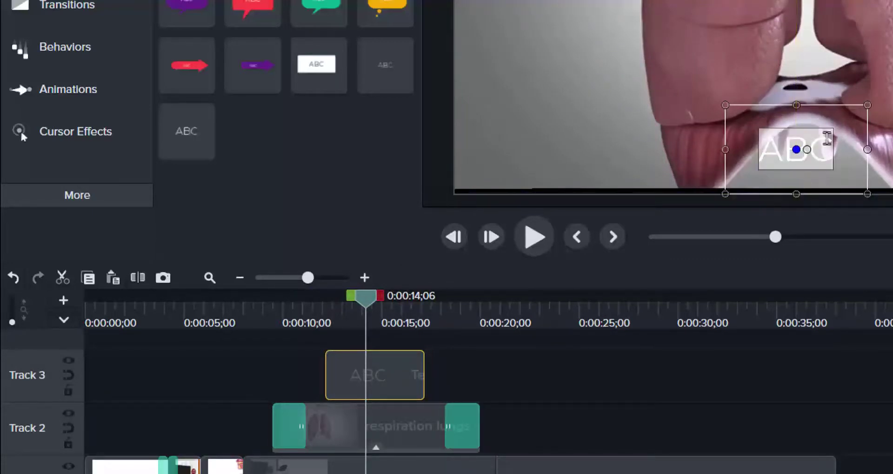
# Step: Replace the callout text with 'BREATHING MECHANISM' and widen its box
pyautogui.write('BREATHING MECHANI')
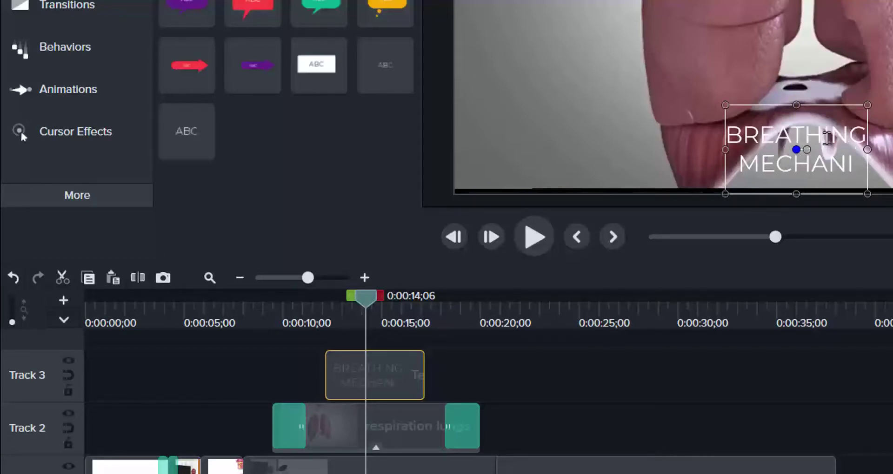
pyautogui.write('SM')
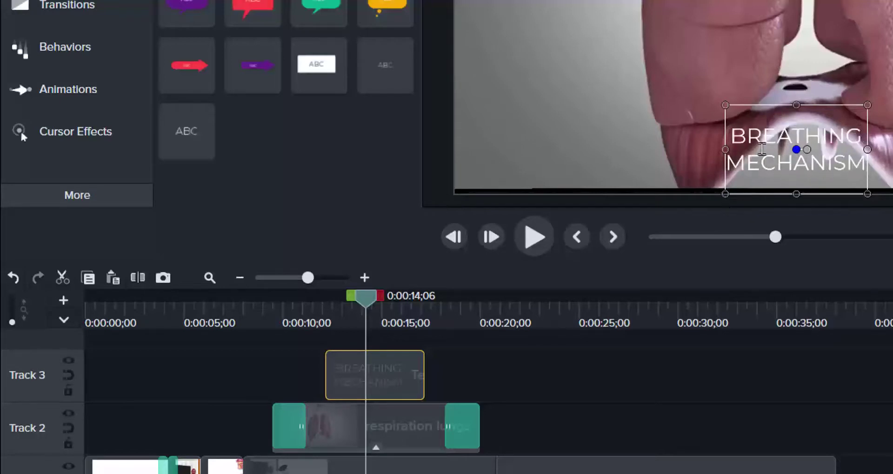
pyautogui.moveTo(692, 151); pyautogui.dragTo(499, 155)
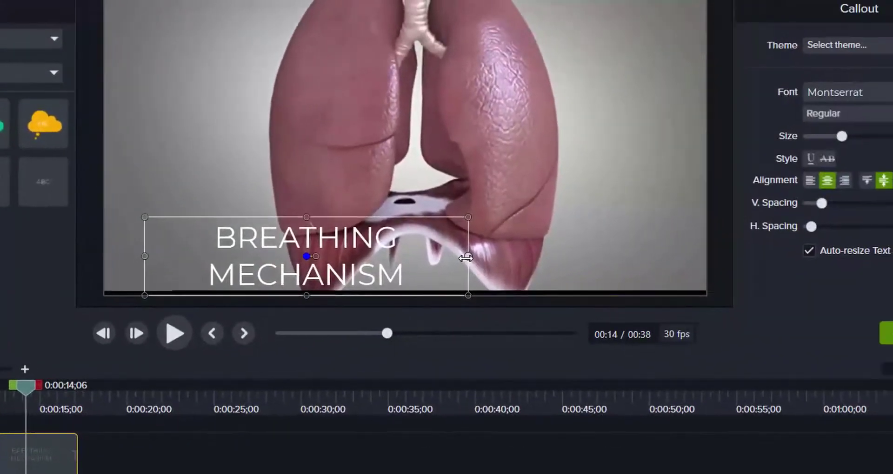
# Step: Widen the caption to a single line, set it to Bold, trim its top edge, and play to check
pyautogui.moveTo(524, 242); pyautogui.dragTo(696, 237)
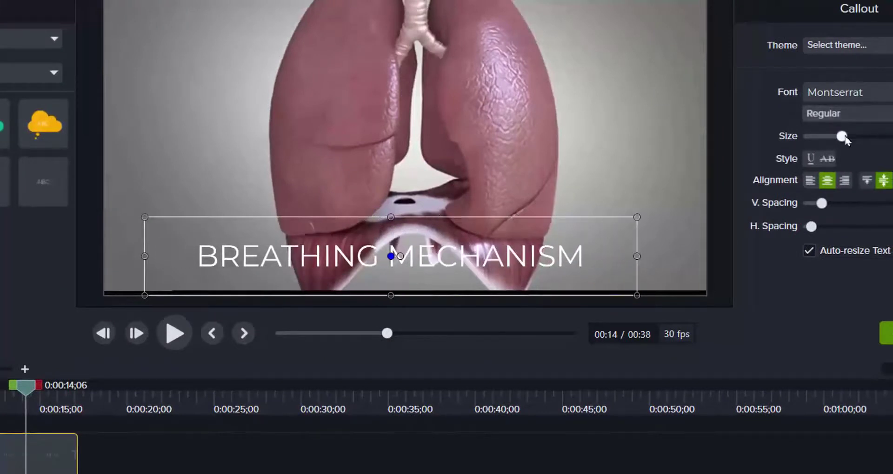
pyautogui.click(835, 113)
pyautogui.click(833, 168)
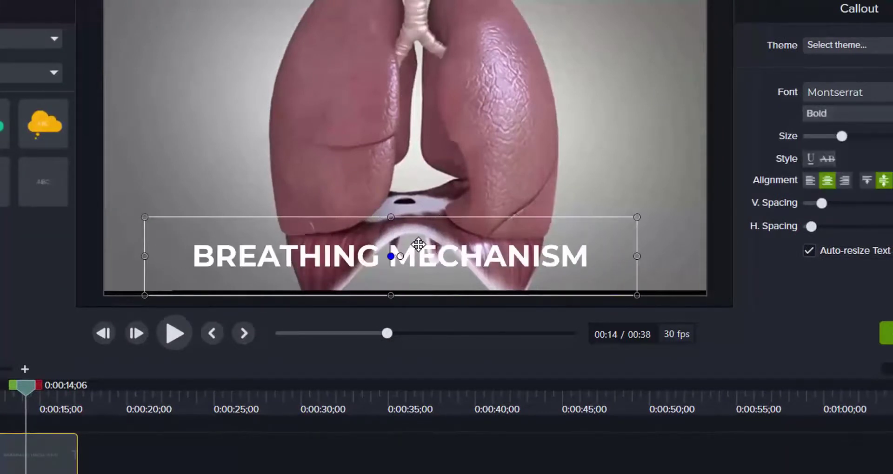
pyautogui.moveTo(391, 217); pyautogui.dragTo(423, 246)
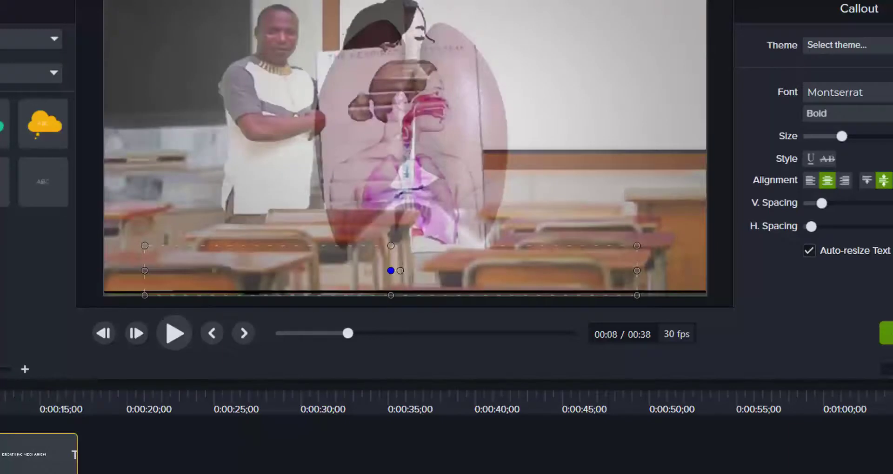
pyautogui.hotkey('ctrl', 'Left')
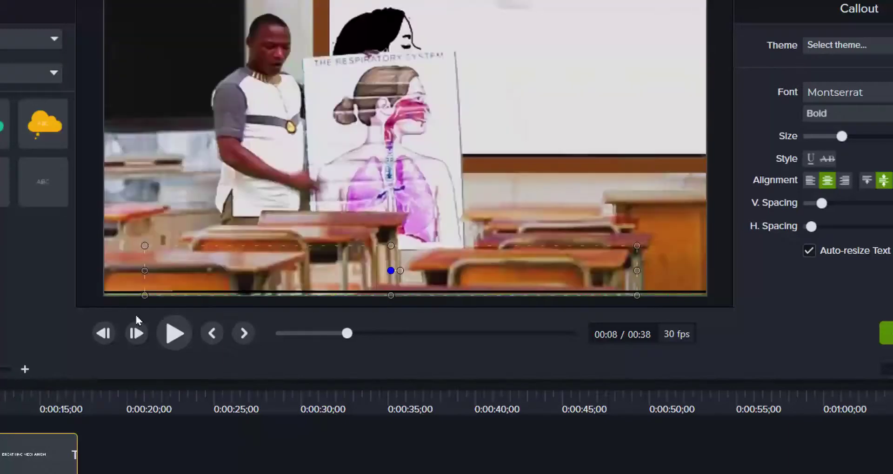
pyautogui.click(169, 335)
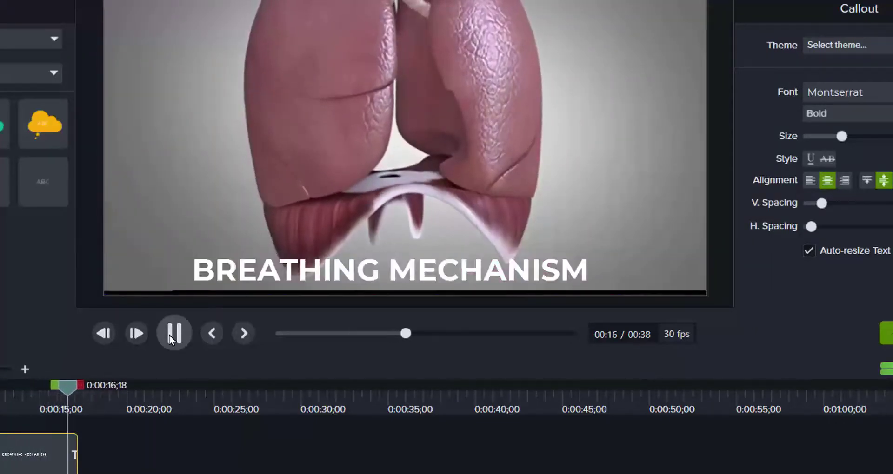
# Step: Stretch the caption clip's end to about 0:37 and its start back toward the beginning, then scrub to check
pyautogui.click(173, 334)
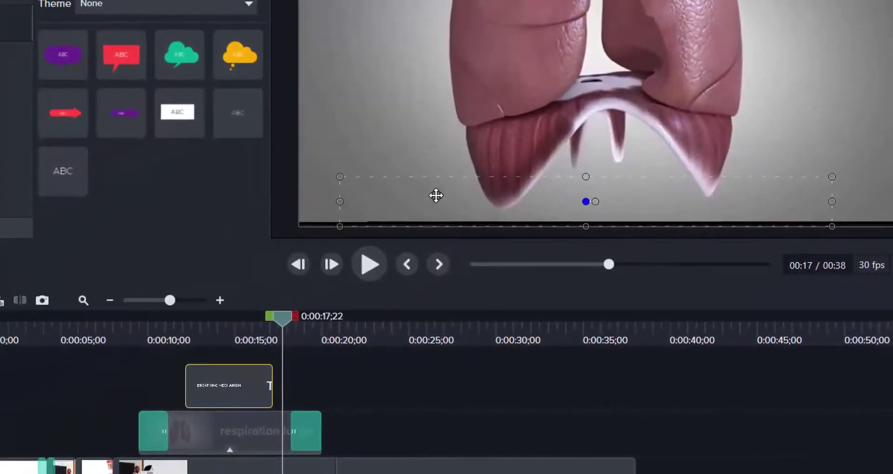
pyautogui.moveTo(271, 397); pyautogui.dragTo(635, 406)
pyautogui.moveTo(189, 389); pyautogui.dragTo(1, 391)
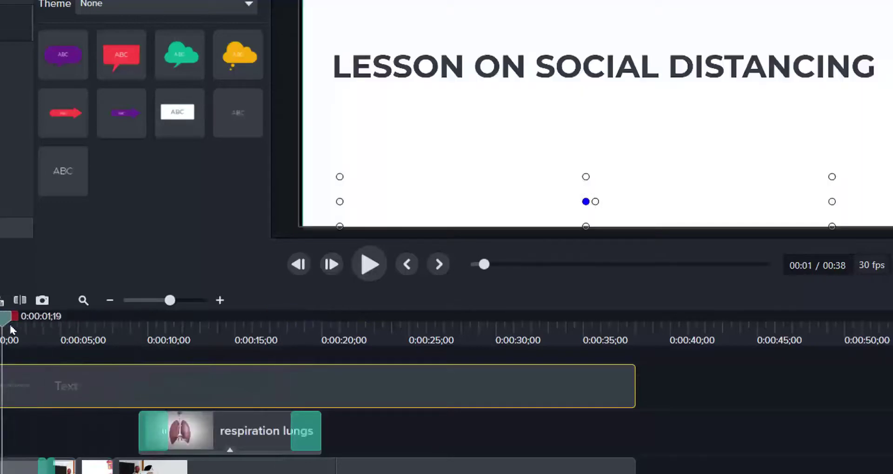
pyautogui.moveTo(12, 330); pyautogui.dragTo(522, 389)
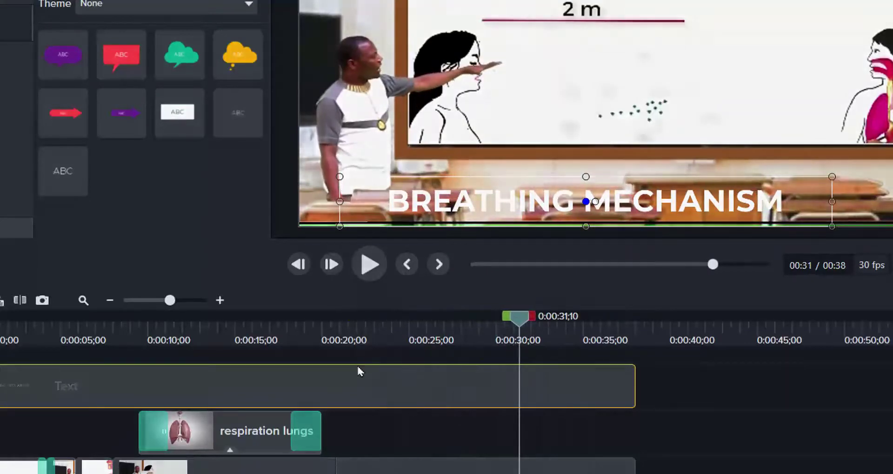